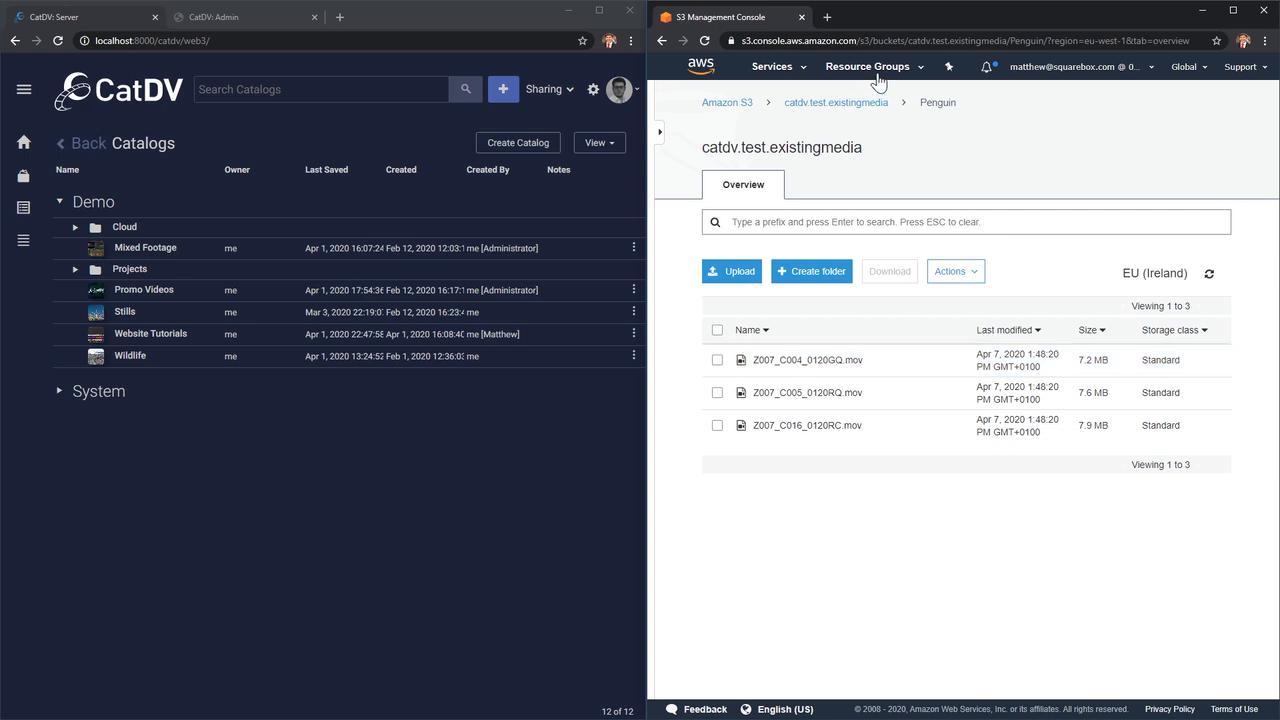
View the contents of the Turtle folder in the catdv.test.existingmedia bucket, returning to the bucket's root.
click(858, 106)
click(768, 385)
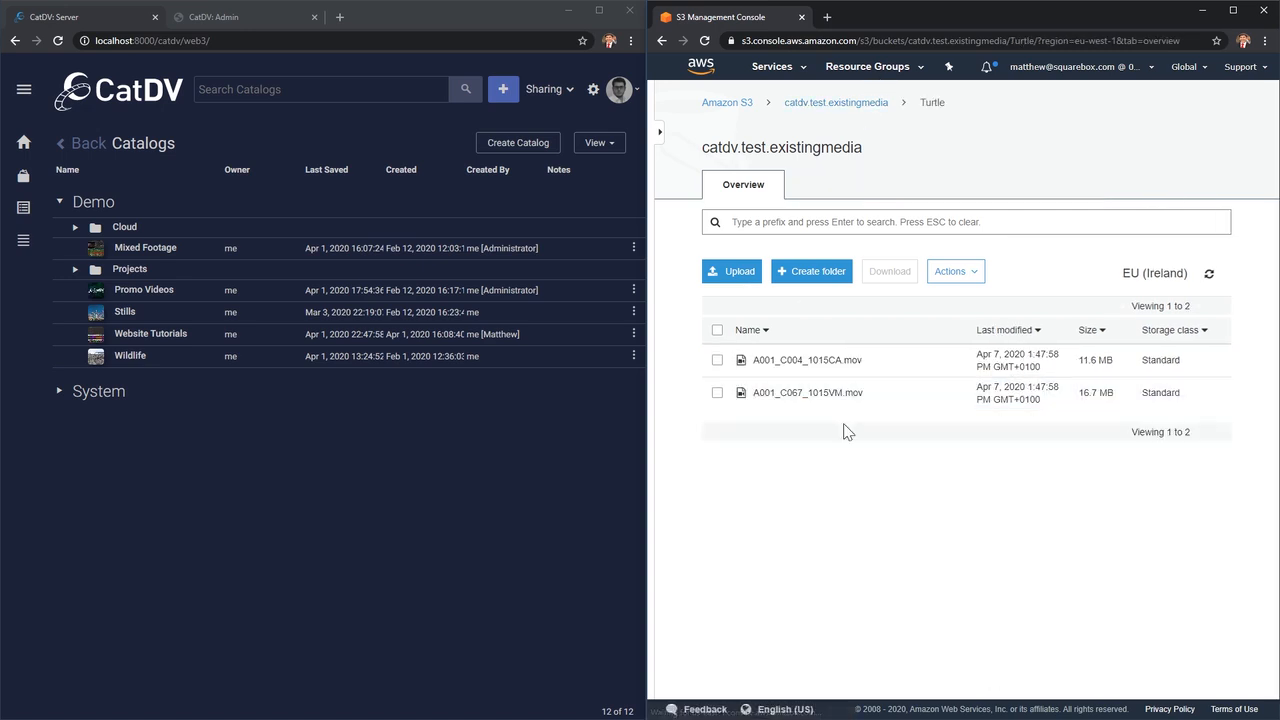
click(845, 103)
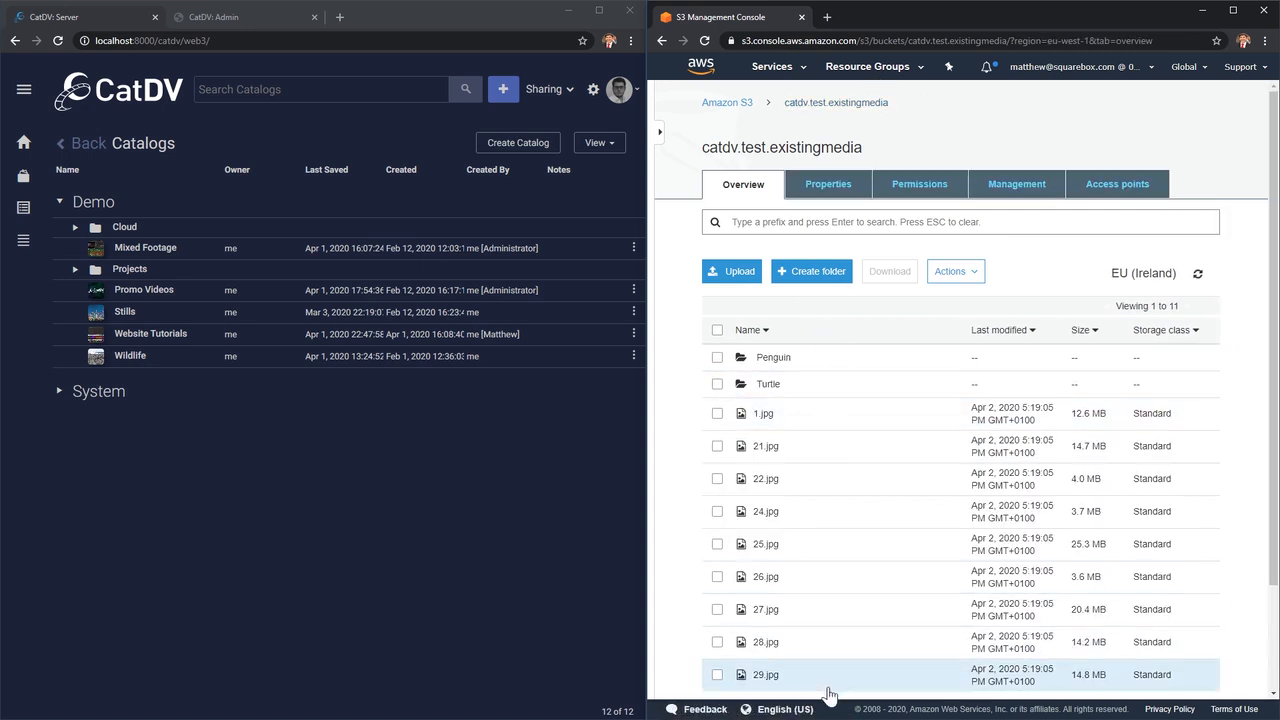
Open the Media on S3 catalog in the Cloud folder of the Demo group in CatDV.
click(74, 226)
click(160, 254)
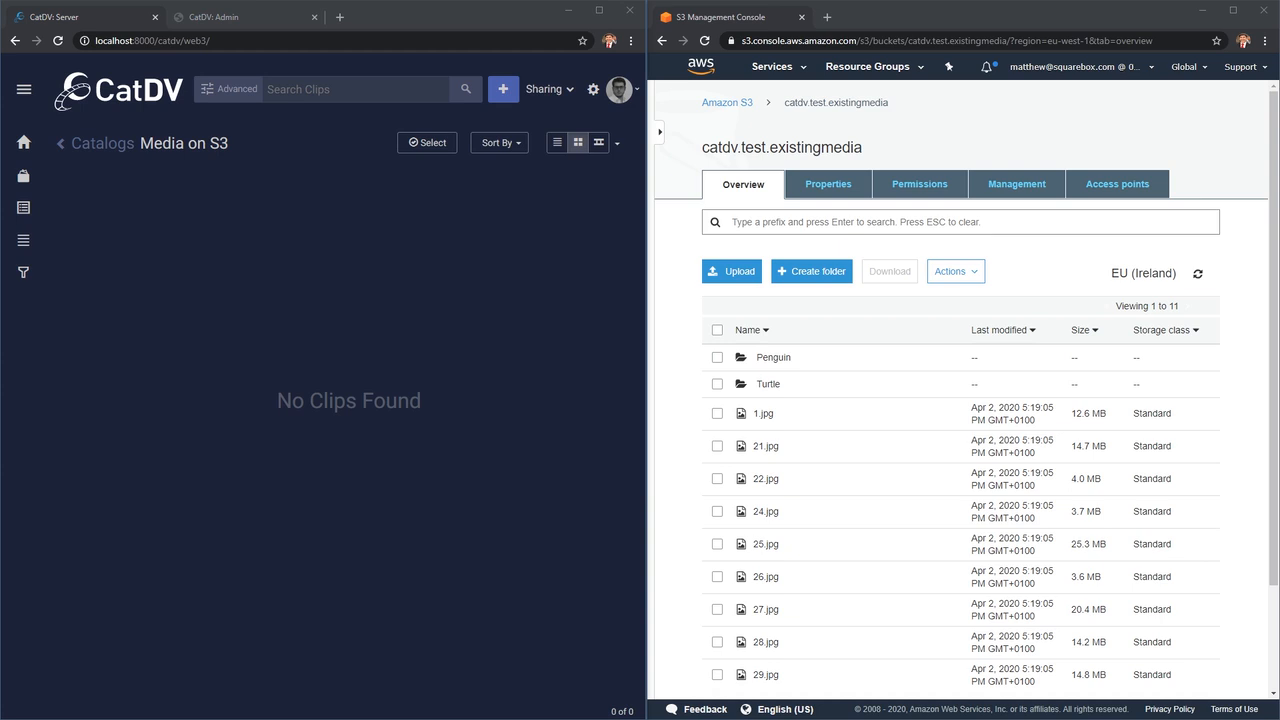
Start the S3 Ingest worker in Pegasus Worker Manager to import the bucket's media, and move its window away from the catalog.
drag(837, 234, 783, 221)
click(883, 447)
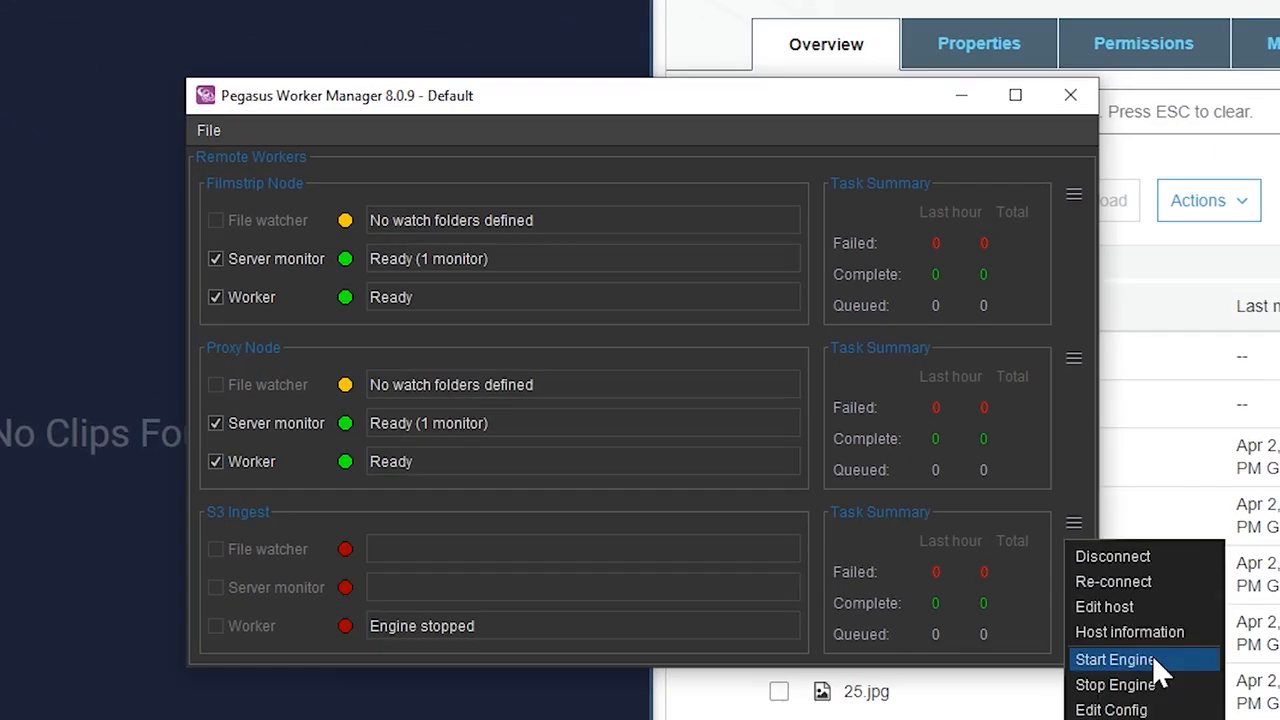
click(1082, 621)
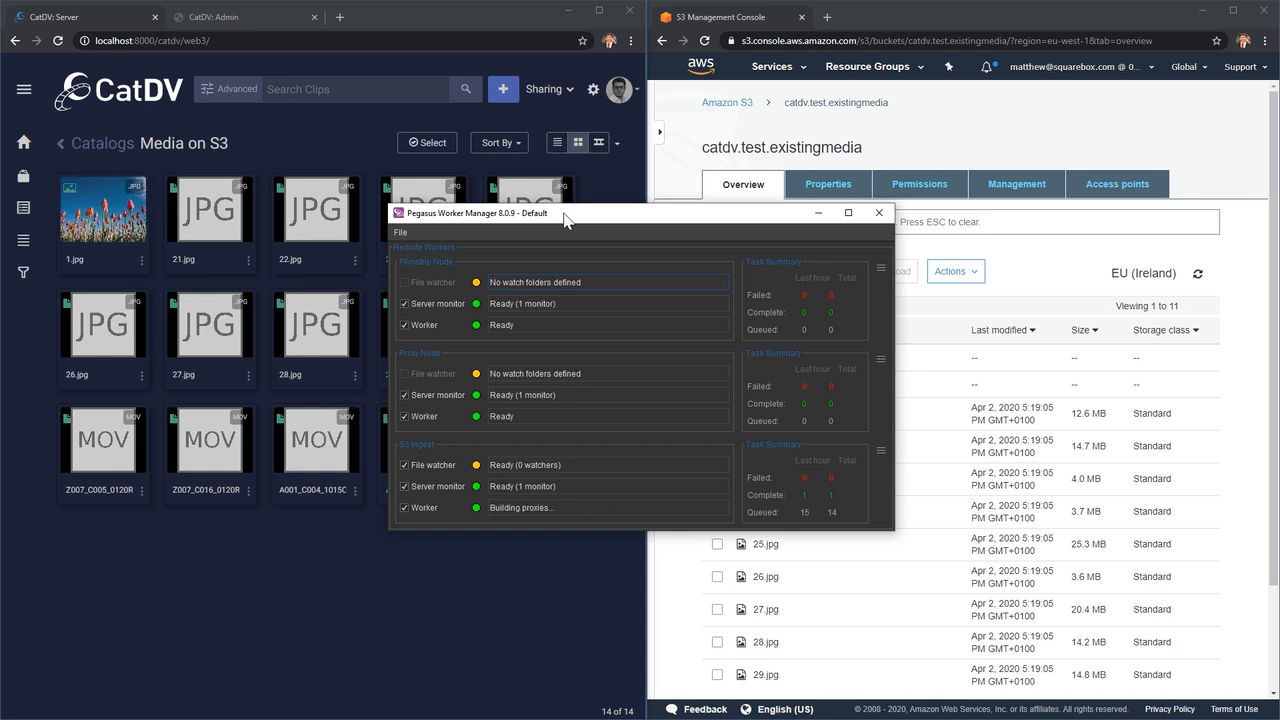
drag(564, 214, 1279, 214)
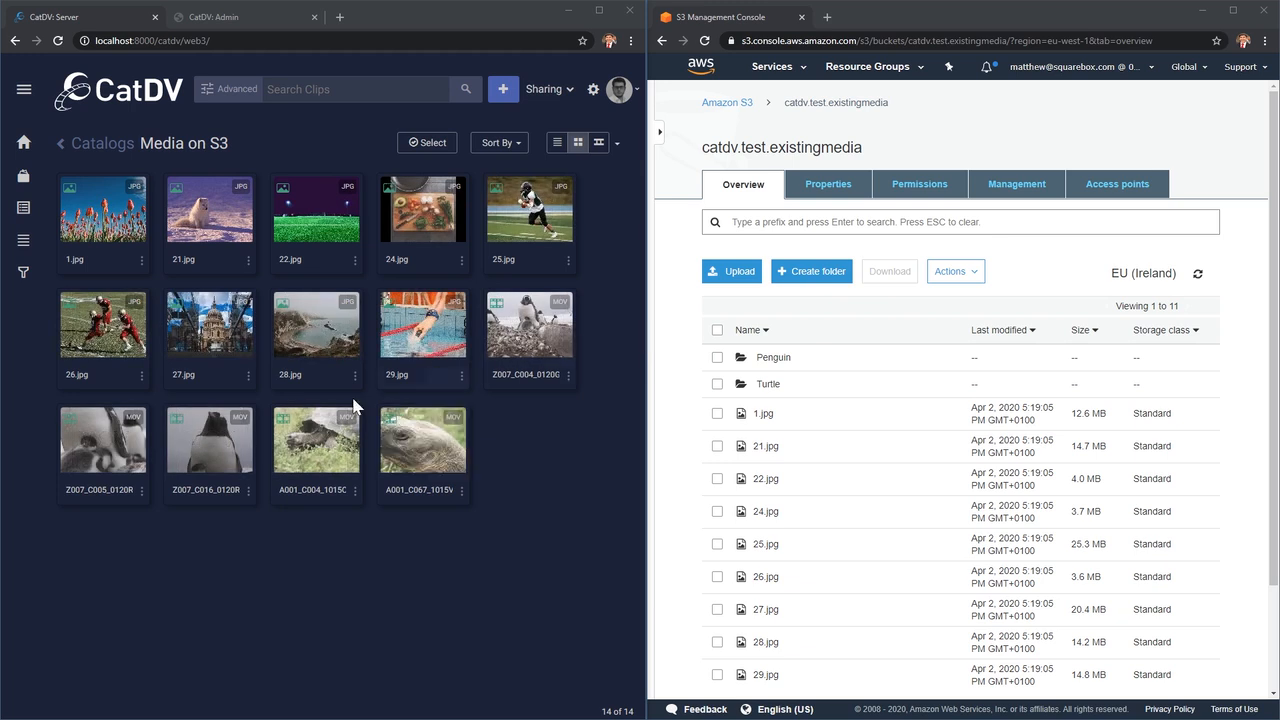
Open the clip A001_C067_1015VM.mov, play a short part of it and look over its summary details.
double_click(446, 437)
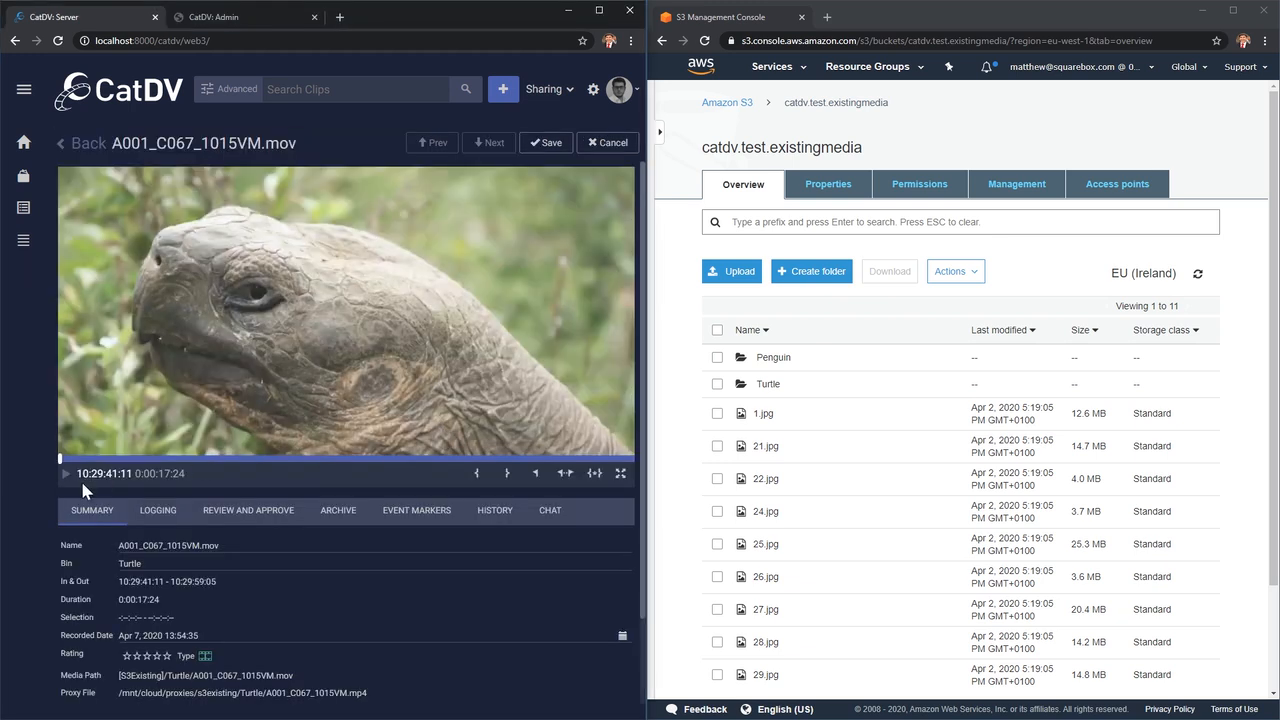
click(64, 472)
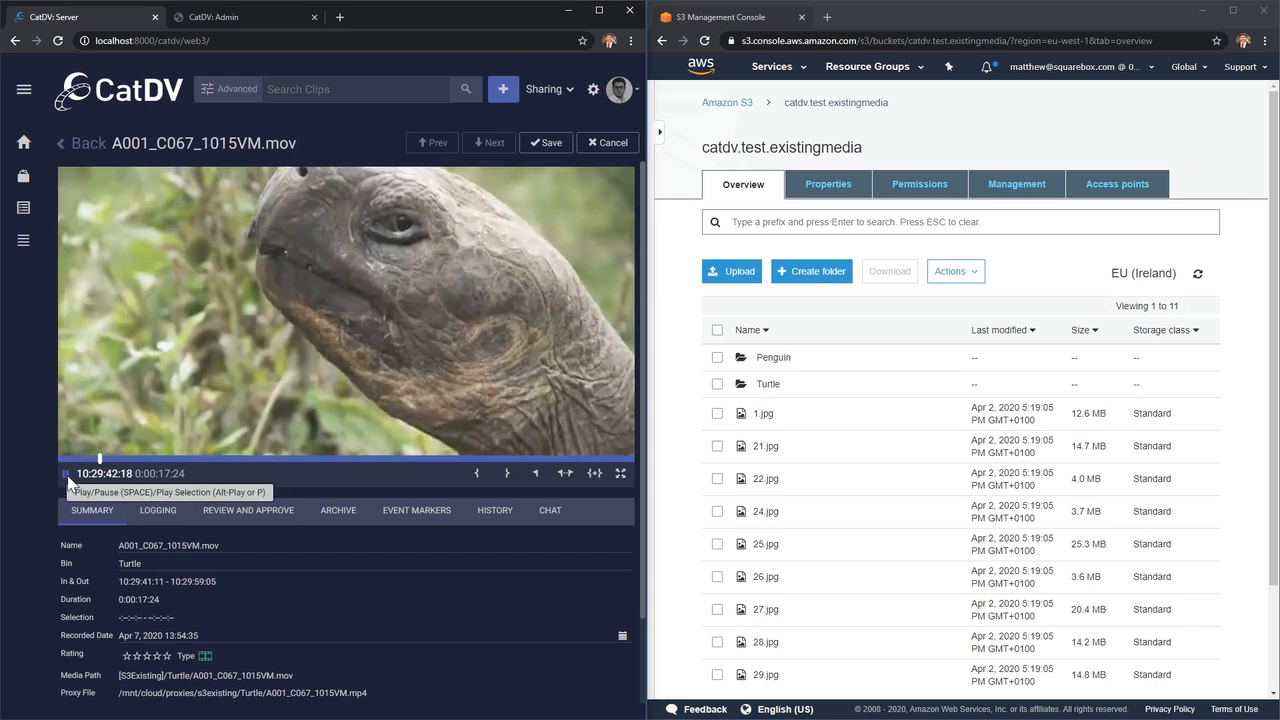
click(66, 476)
scroll(372, 586, down, 1)
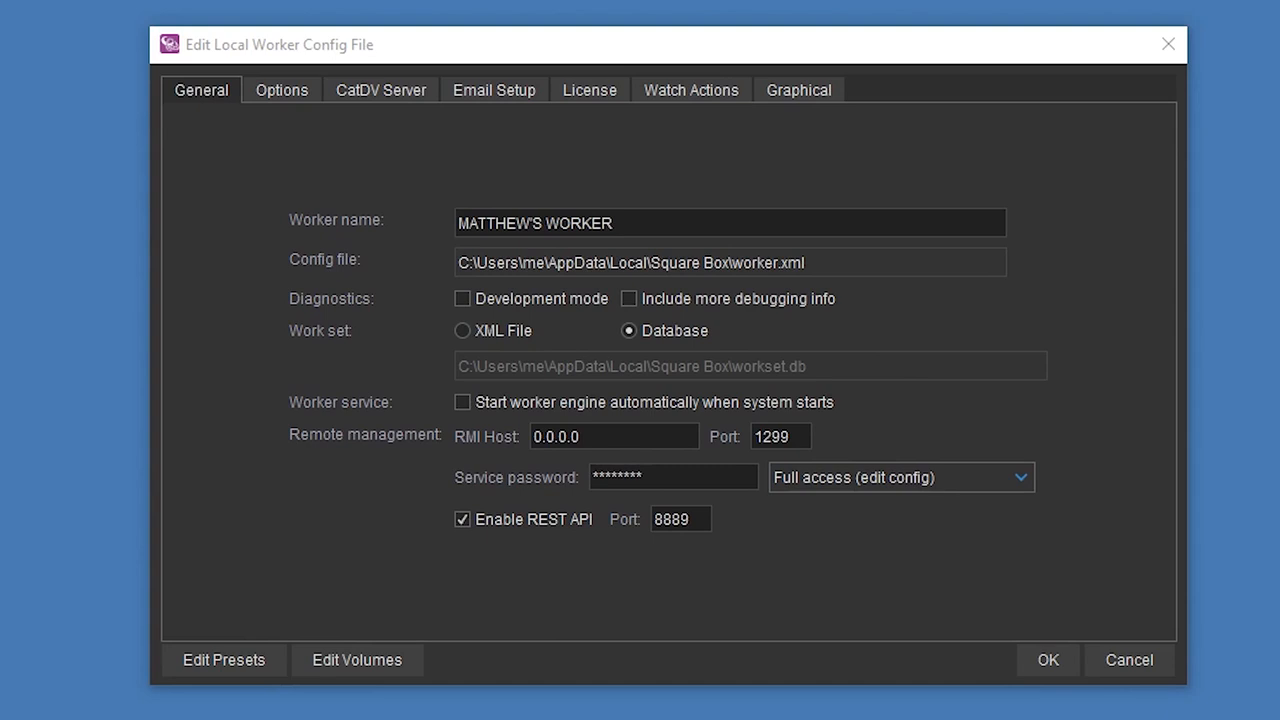
Start a new remote volume in the Pegasus worker configuration with identifier S3Existing and file system Amazon S3.
click(360, 660)
click(651, 153)
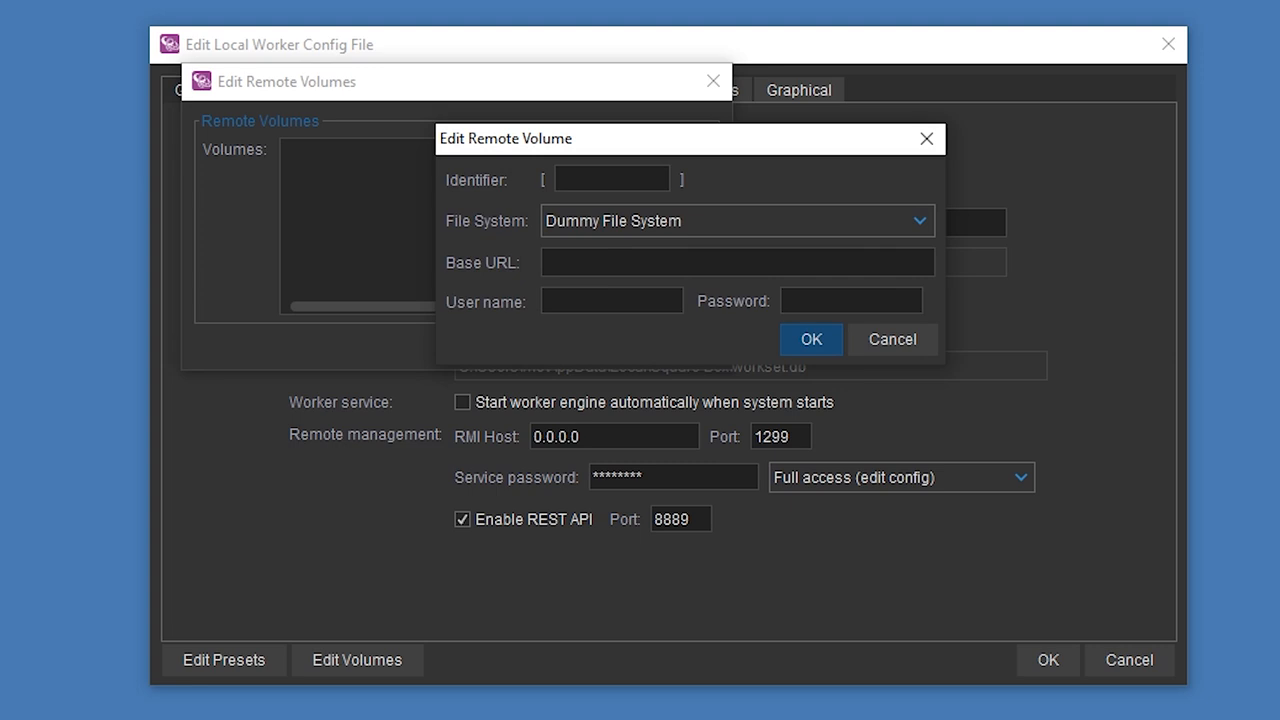
text(S3Existing)
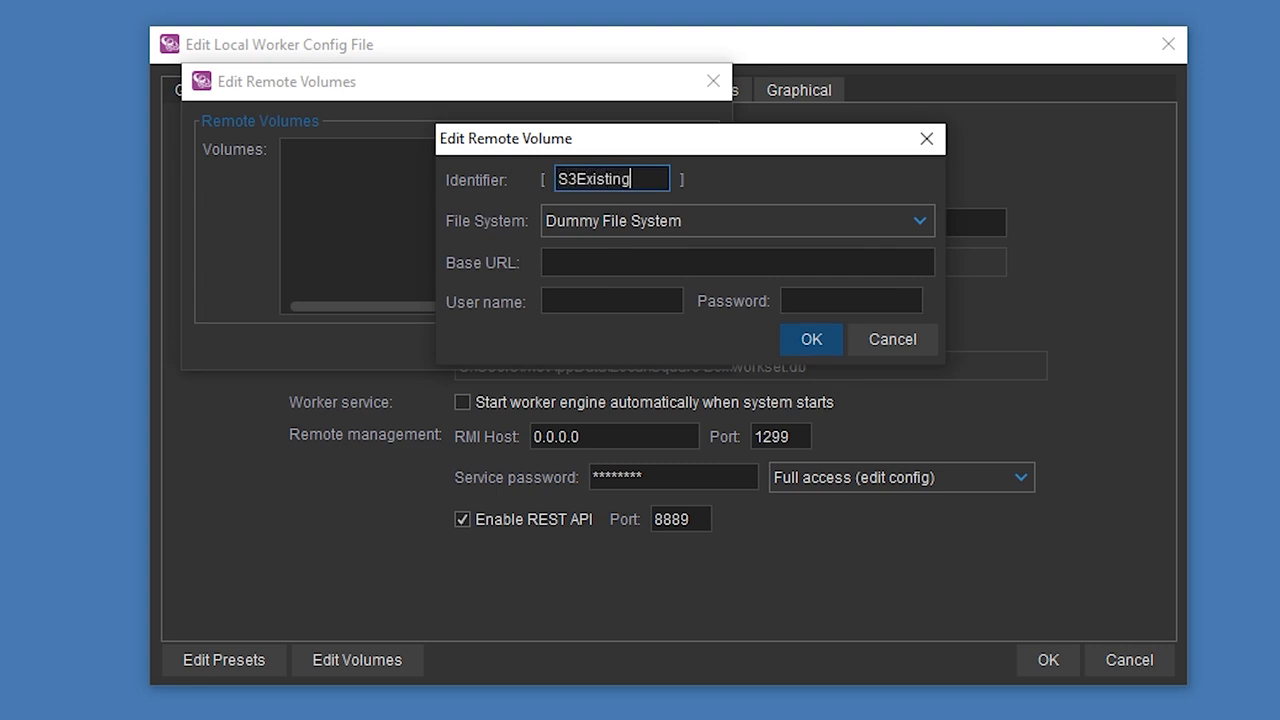
click(633, 214)
click(590, 288)
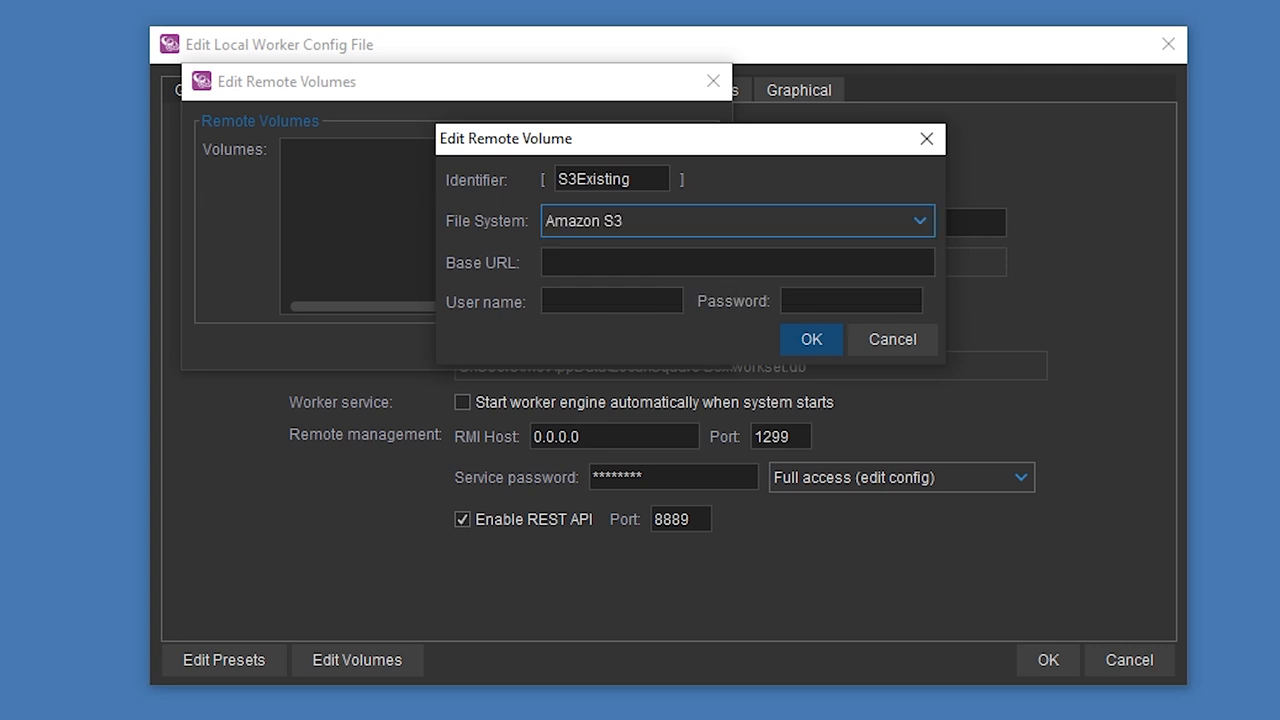
Paste the bucket address ending in s3-eu-west-1.amazonaws.com/catdv.test.existingmedia as the remote volume's base URL.
key(alt+Tab)
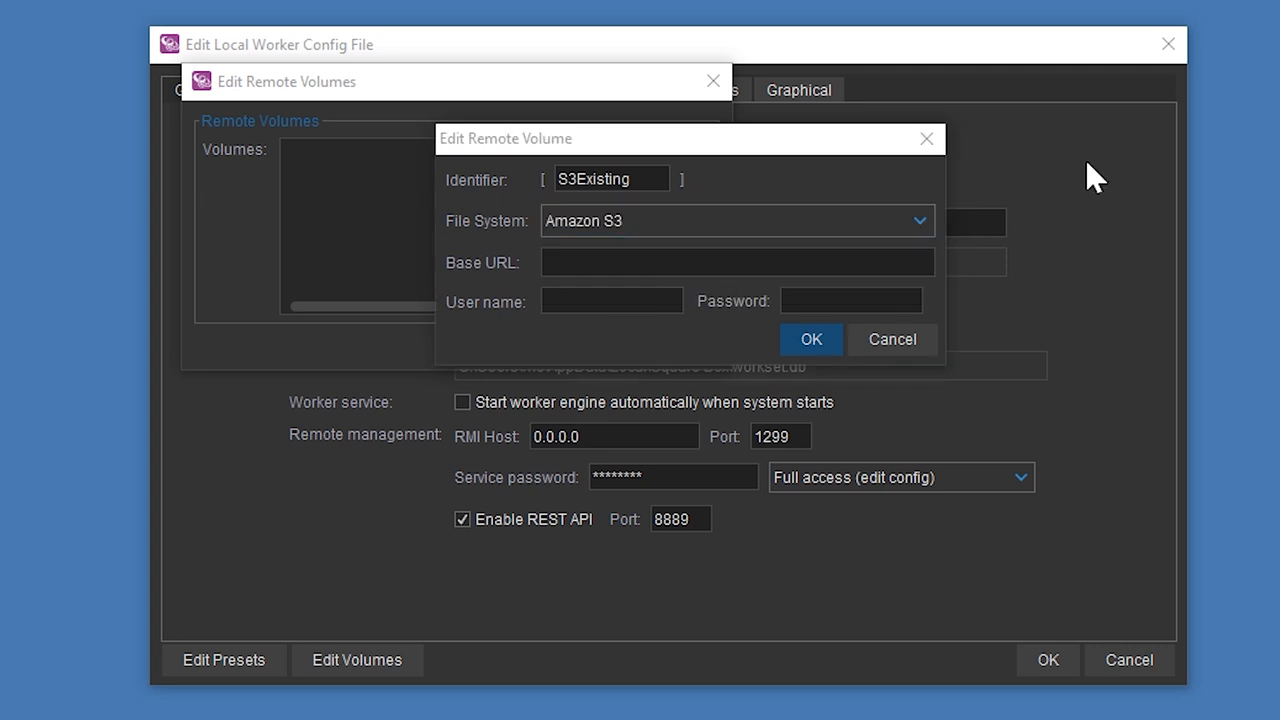
click(860, 263)
key(ctrl+v)
Enter the access key as the volume's user name and the secret key as its password, and save the remote volume.
key(alt+Tab)
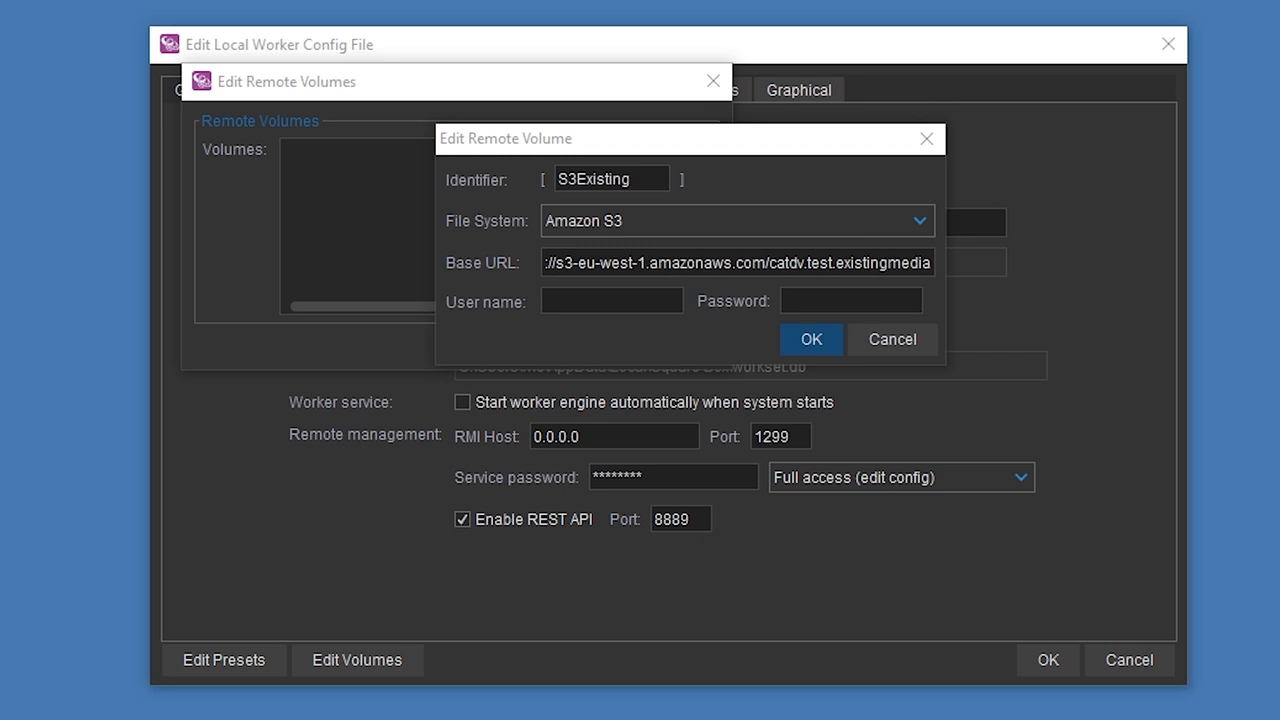
click(545, 310)
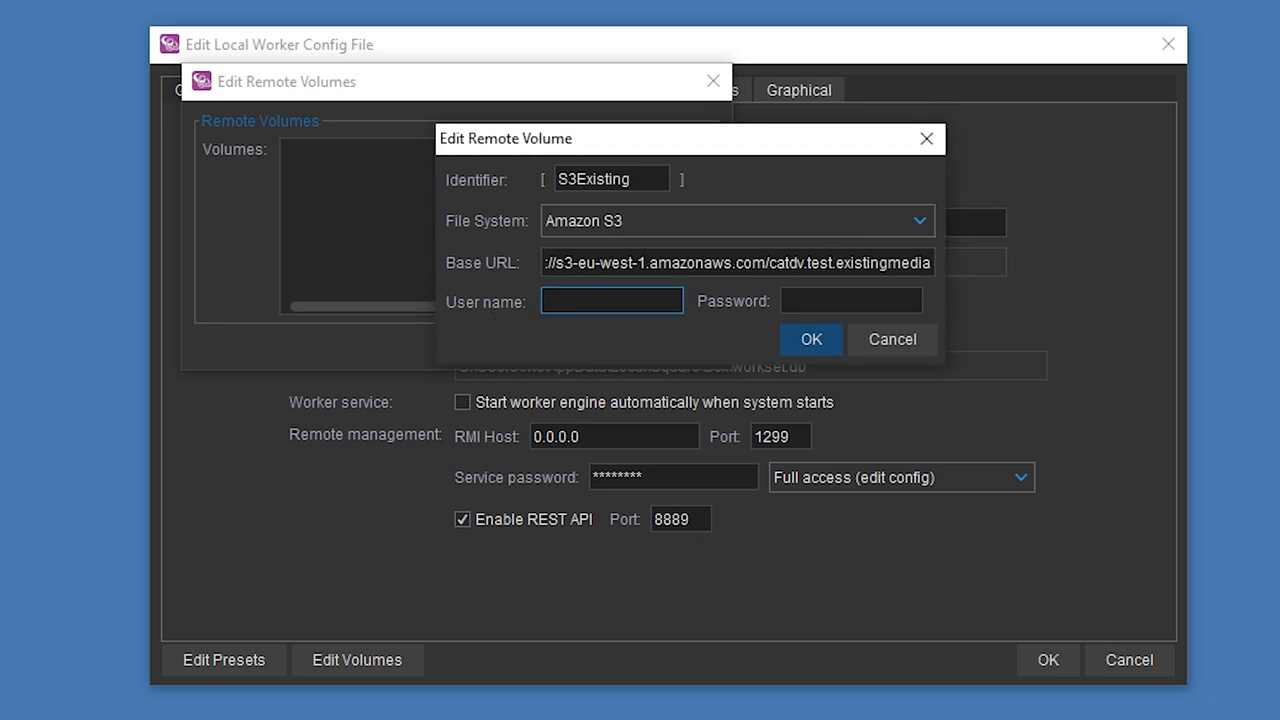
key(alt+Tab)
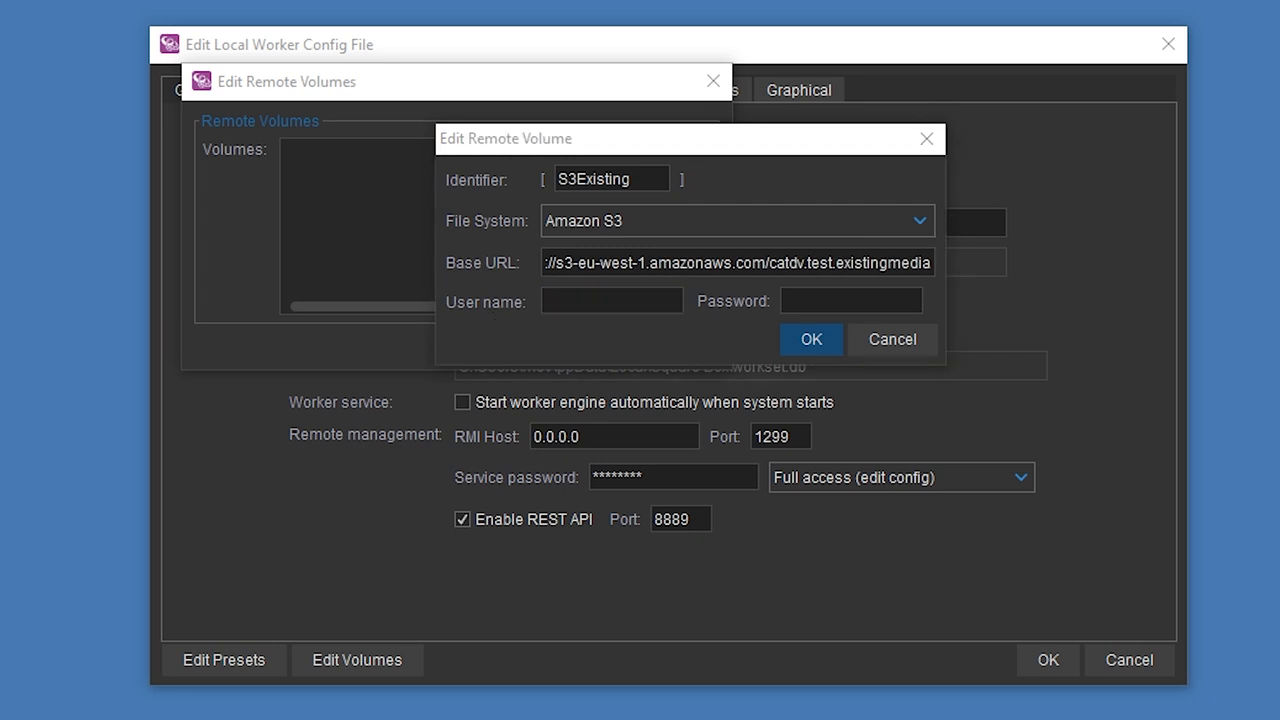
key(alt+Tab)
key(ctrl+v)
key(Tab)
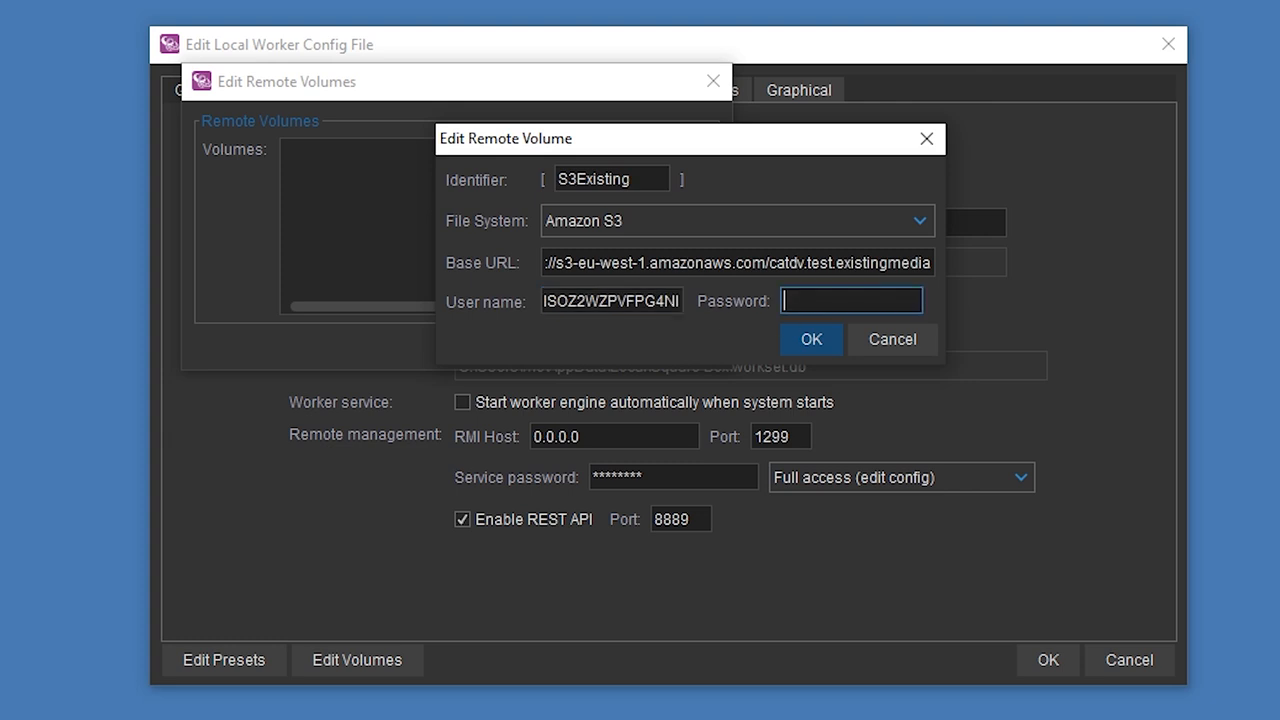
text(******************)
click(800, 340)
drag(484, 94, 627, 191)
click(732, 440)
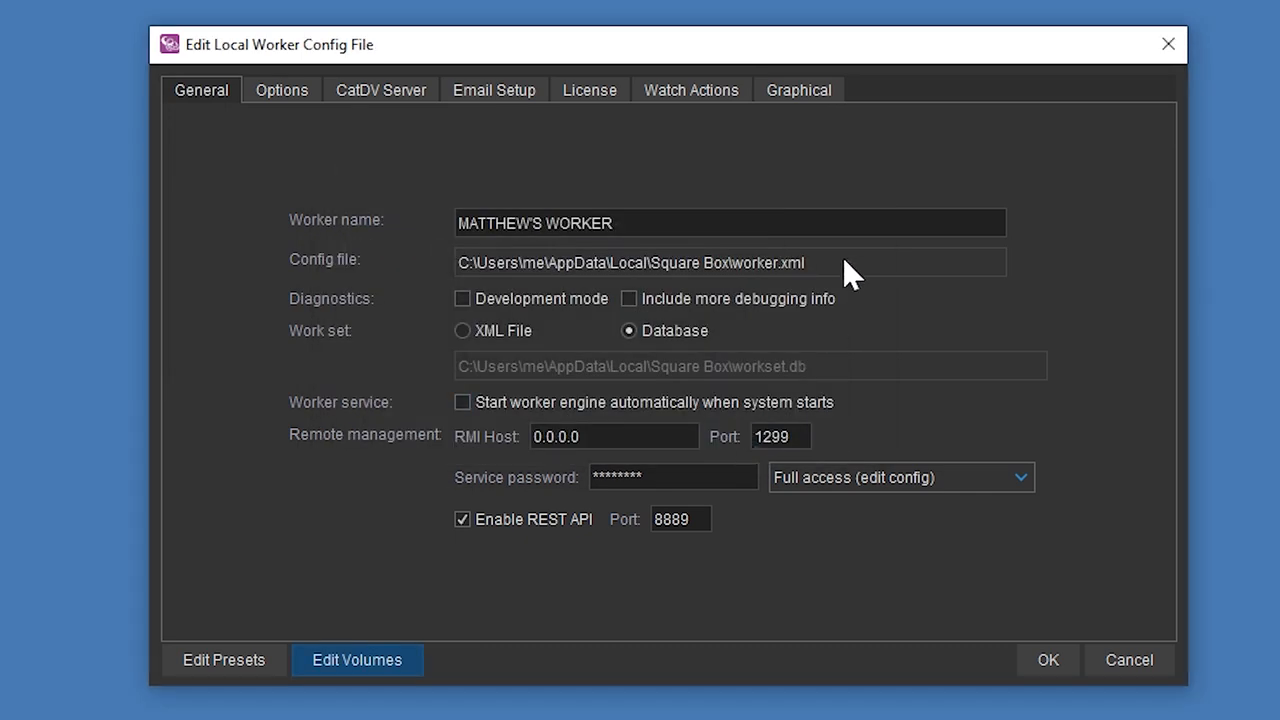
Display the graphical watch action overview and view the trigger types offered for a new watch action.
click(804, 90)
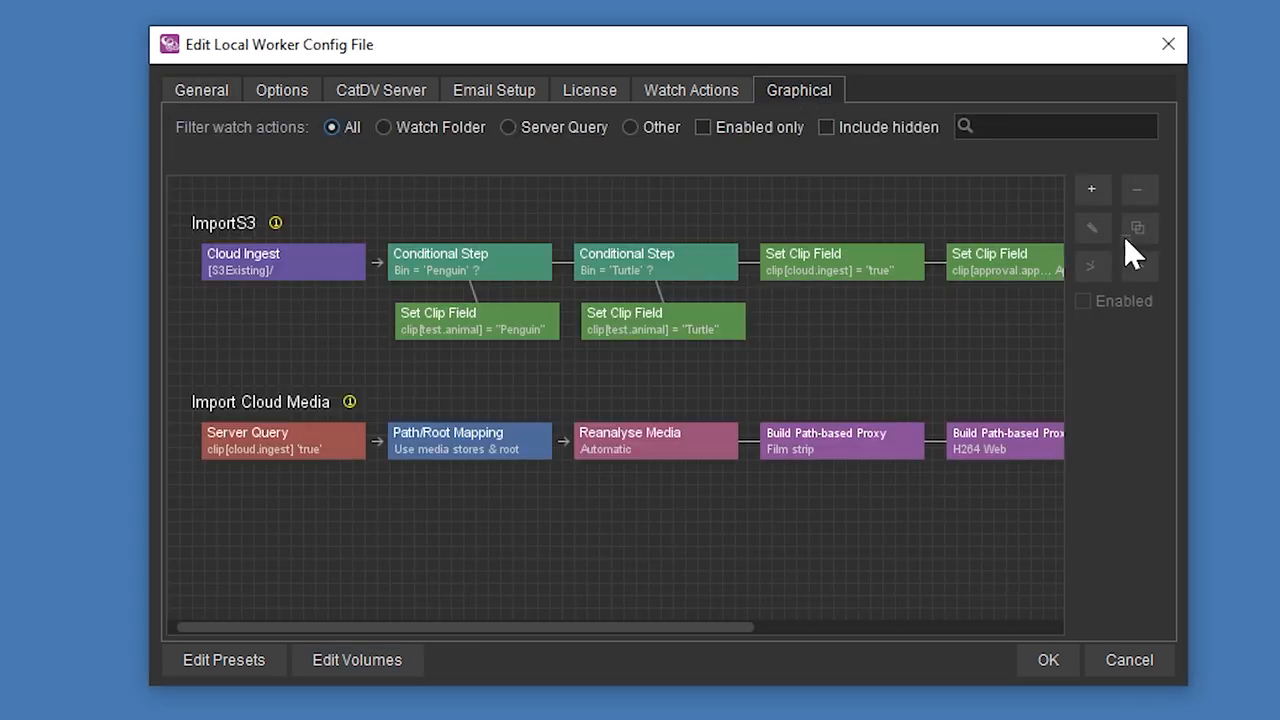
click(1092, 188)
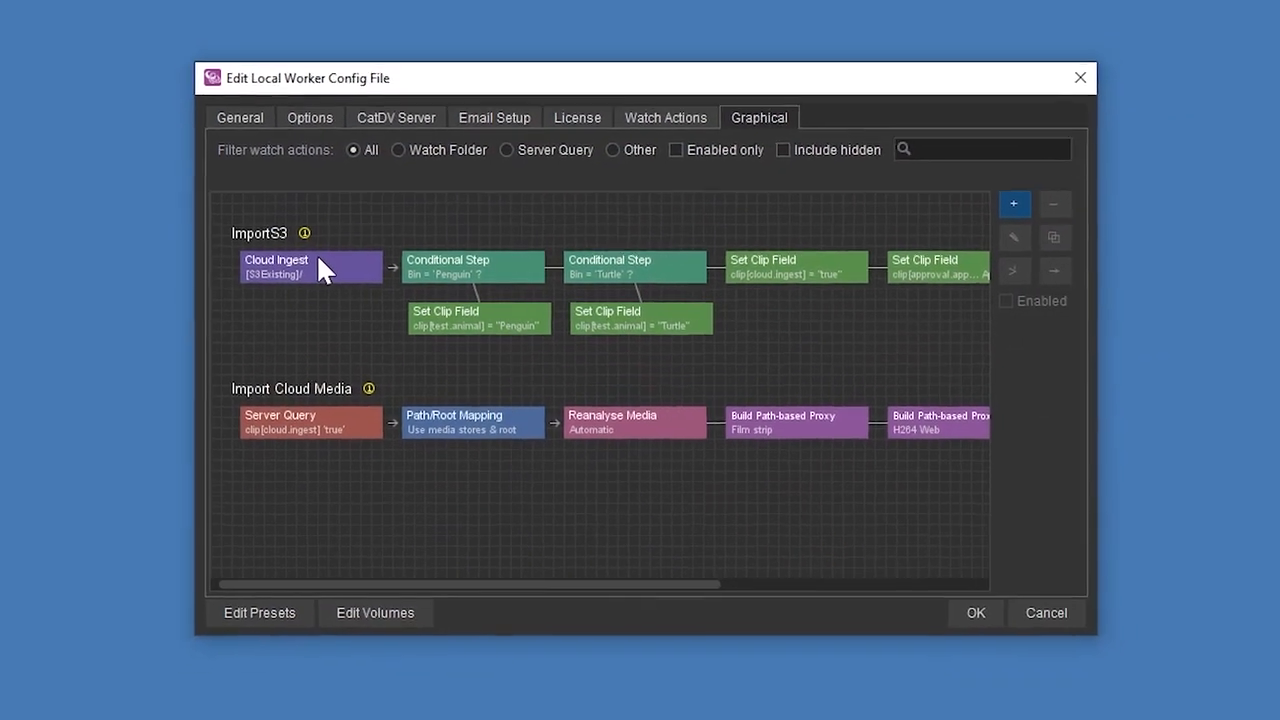
Open the ImportS3 watch action and examine the watch folder settings of its Cloud Ingest trigger.
double_click(333, 267)
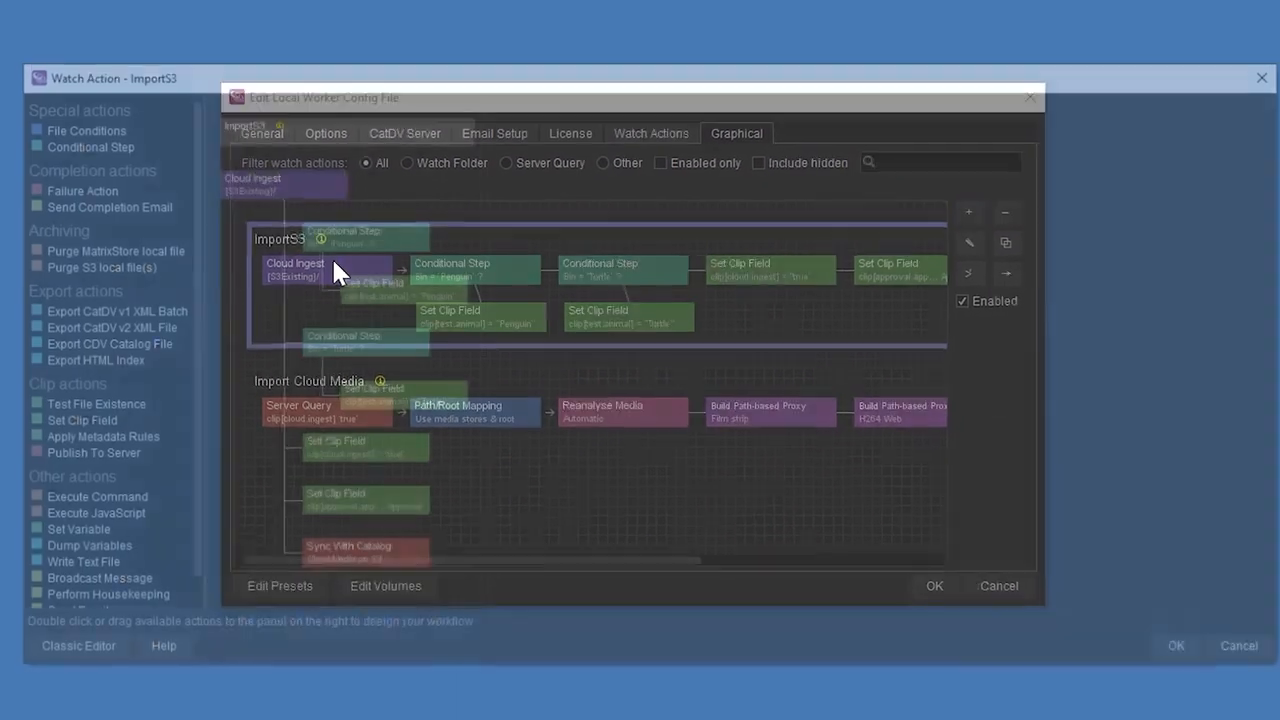
click(272, 192)
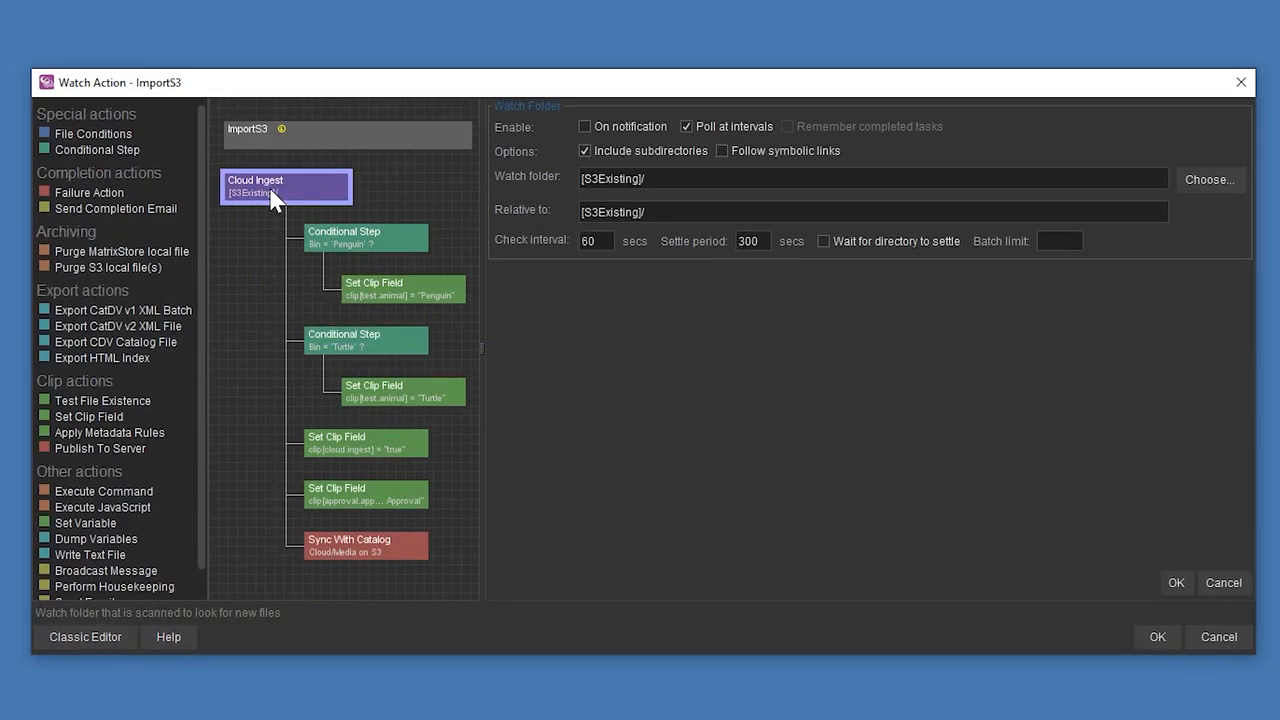
drag(654, 179, 580, 179)
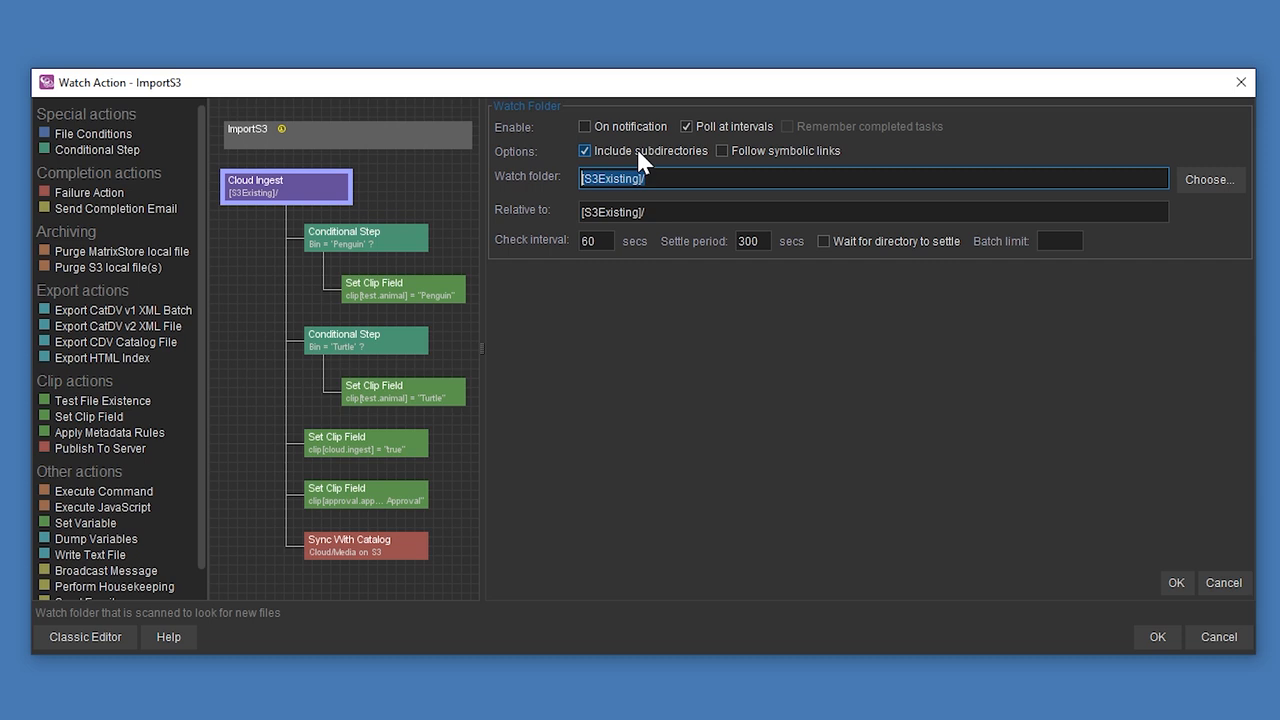
Review the Penguin and Turtle conditions, the clip field steps and the catalog sync of ImportS3, and close the watch action with OK.
click(368, 240)
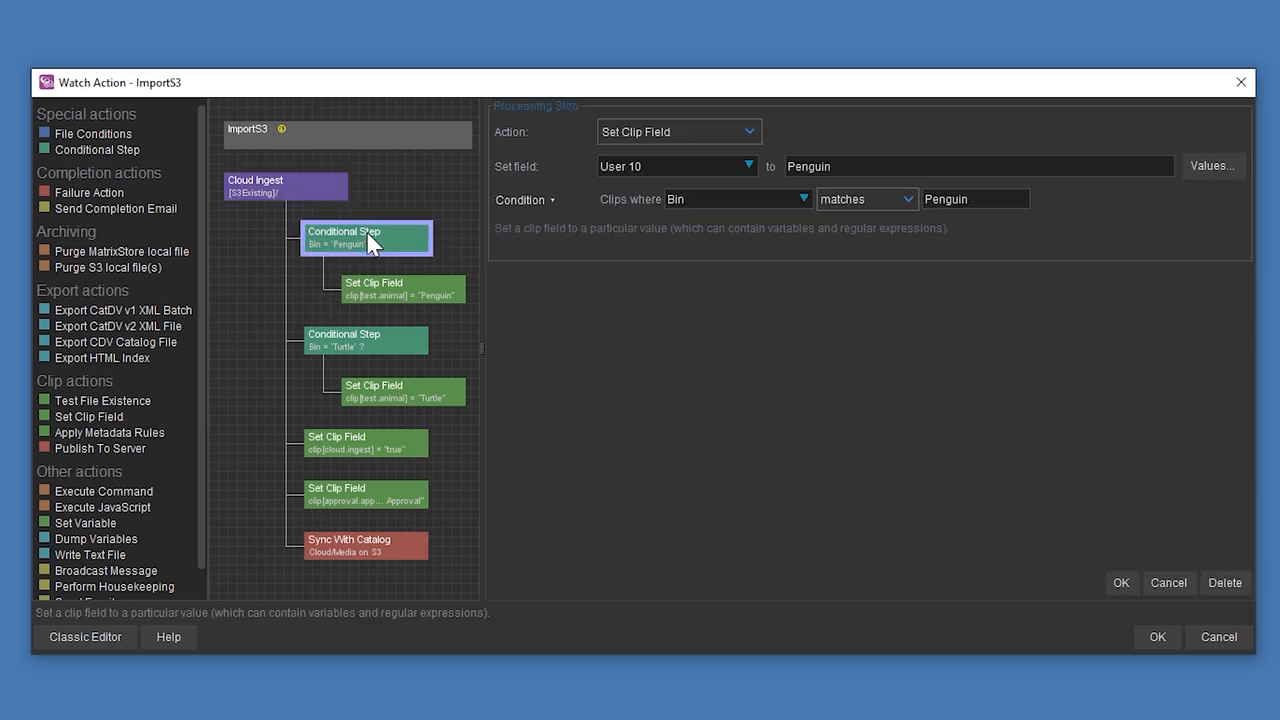
click(380, 345)
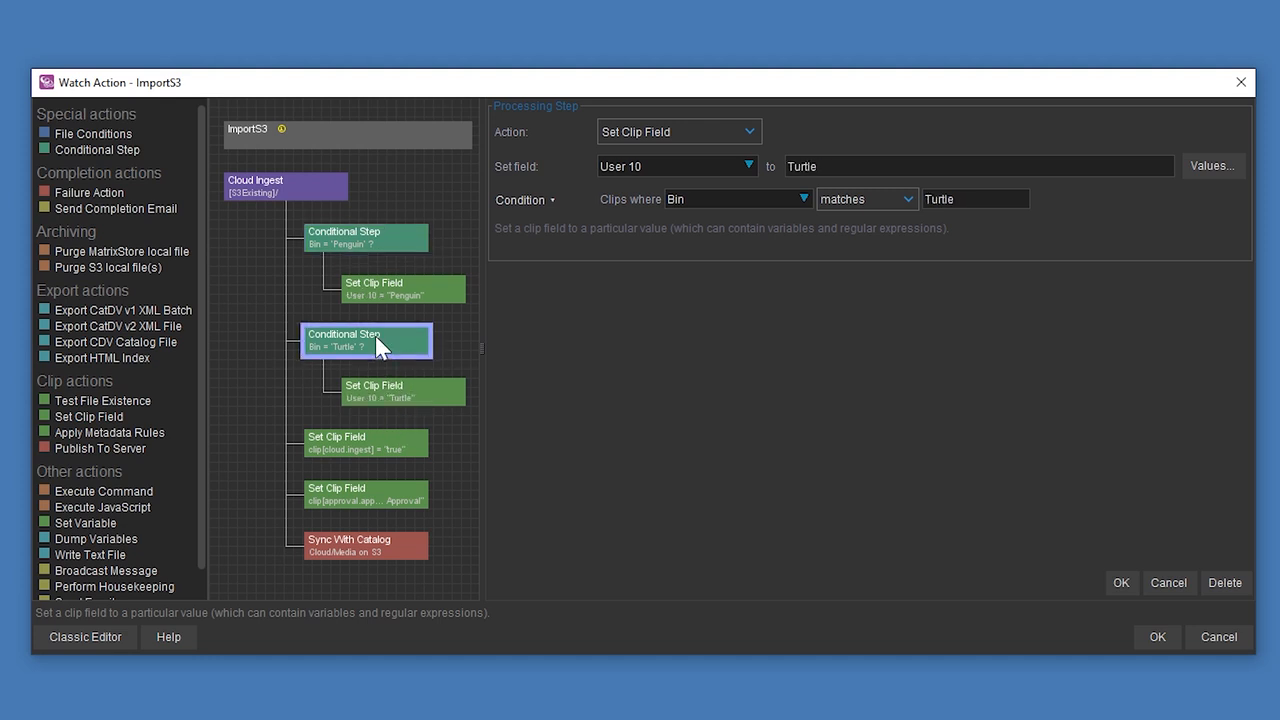
click(349, 450)
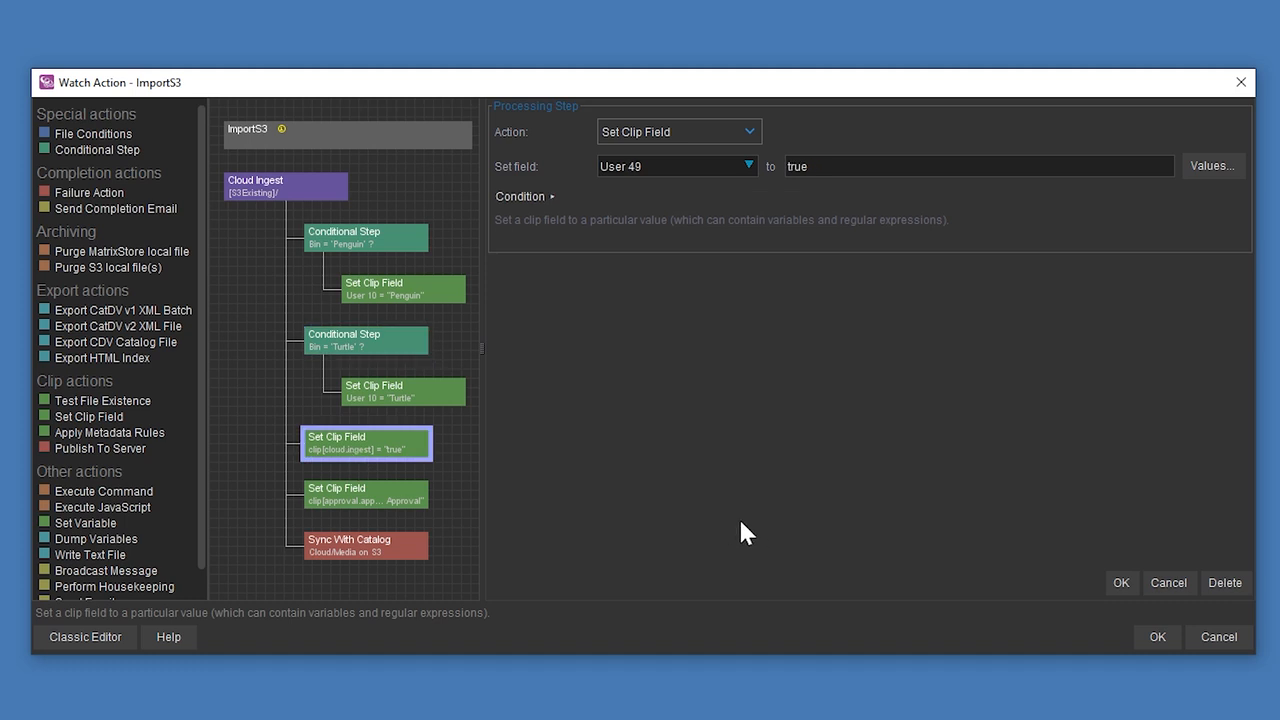
click(393, 504)
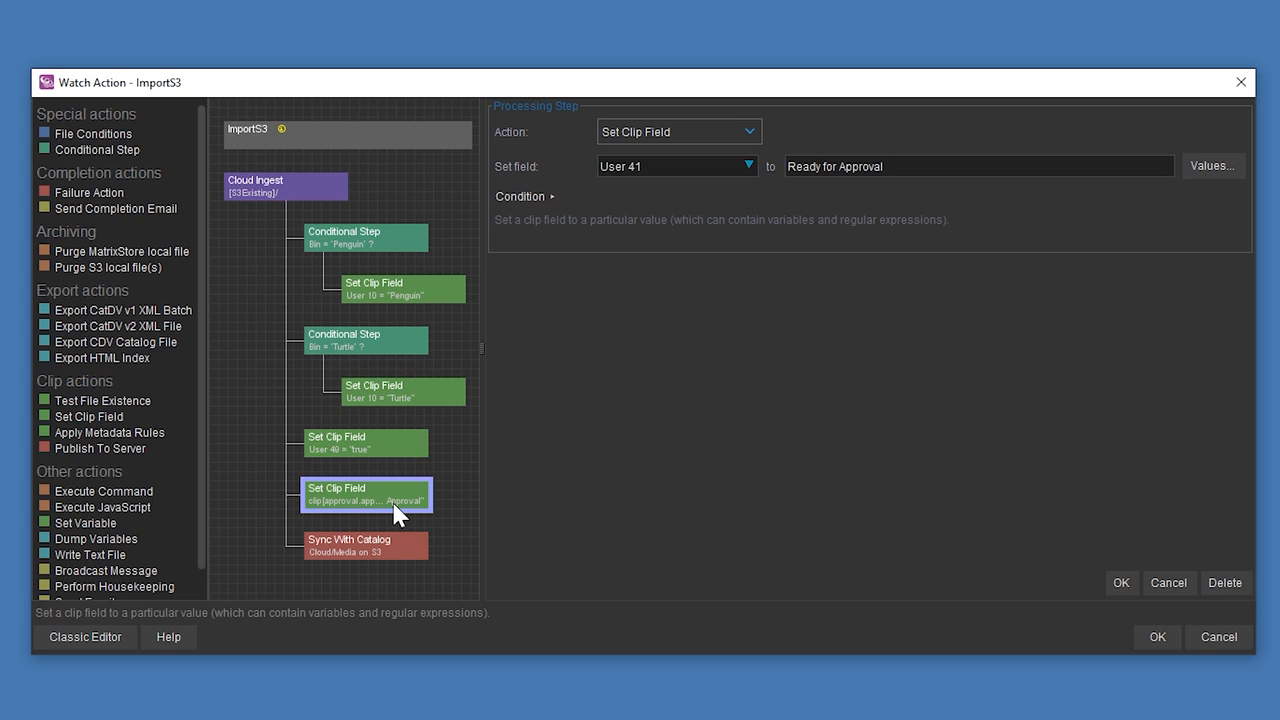
click(318, 559)
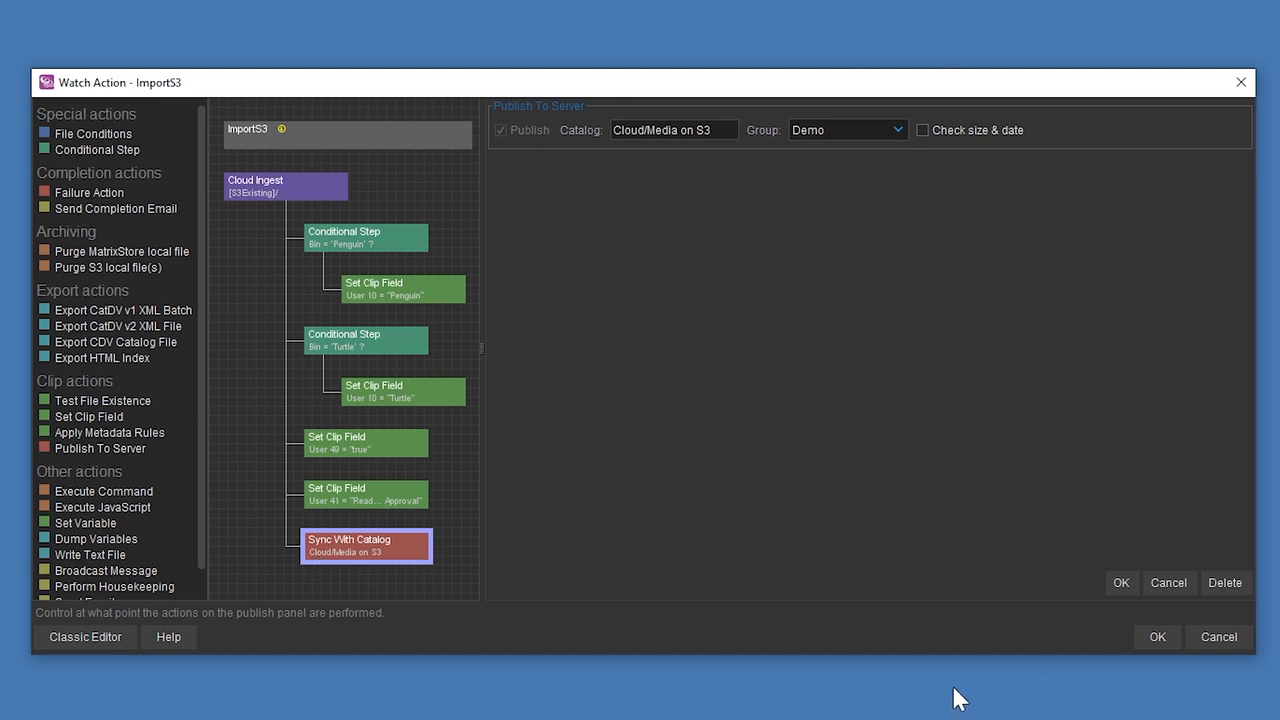
click(1150, 640)
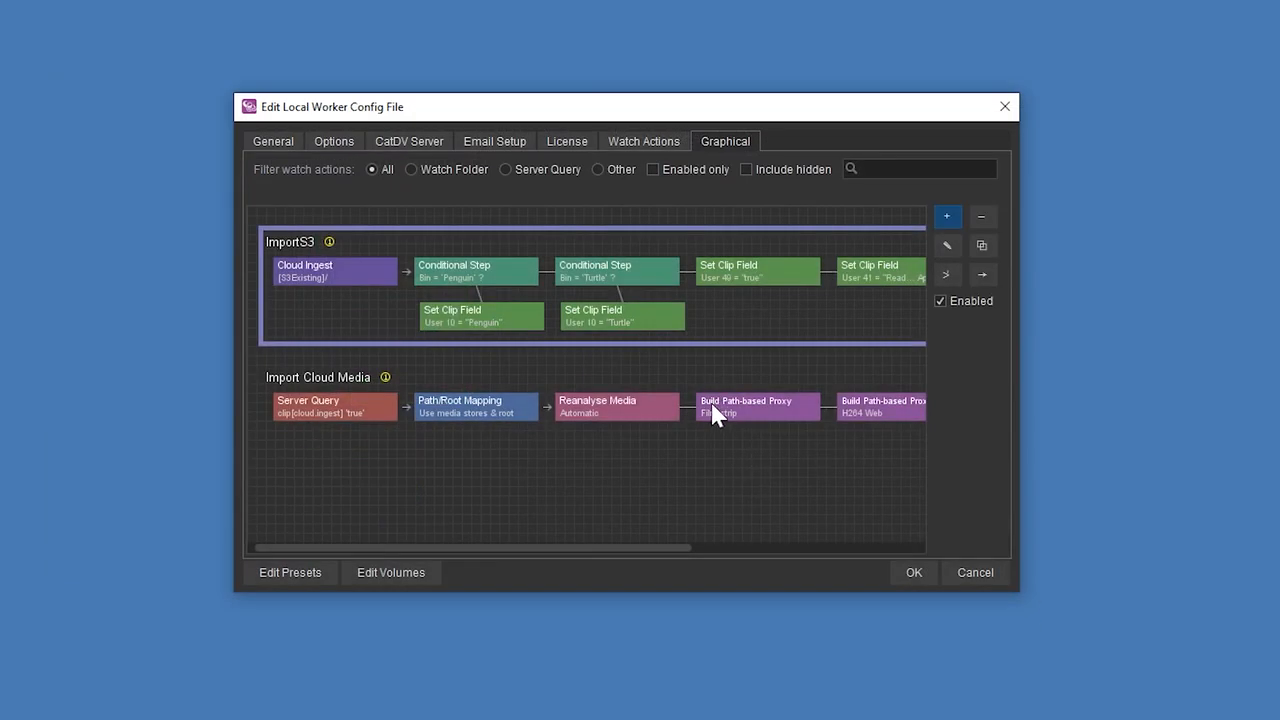
Open the Import Cloud Media watch action and examine its server query and media reanalysis settings.
click(373, 422)
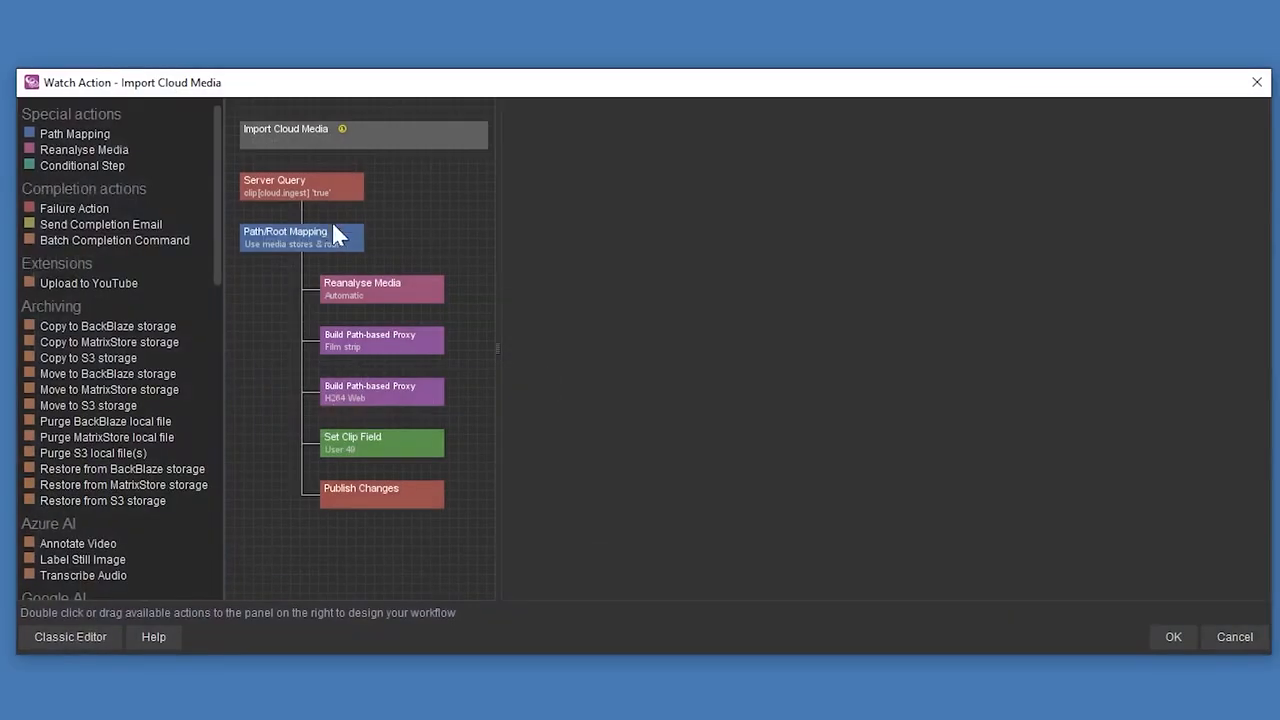
click(320, 200)
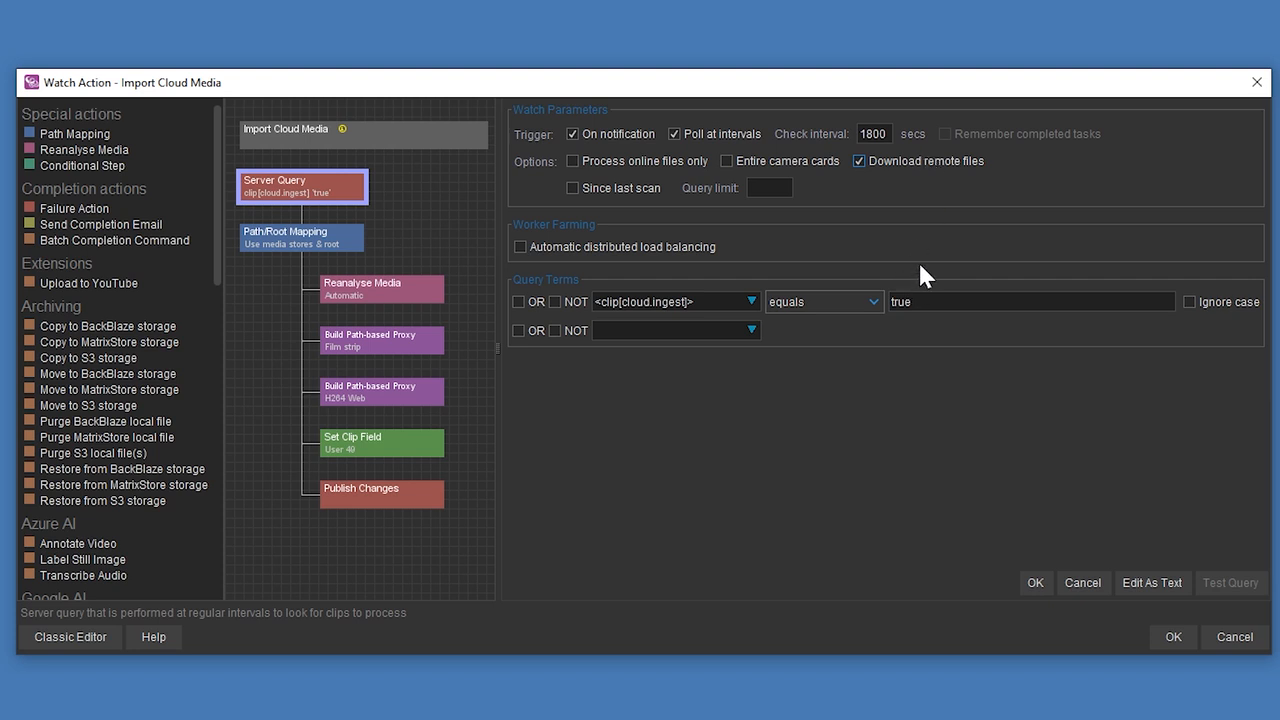
click(353, 292)
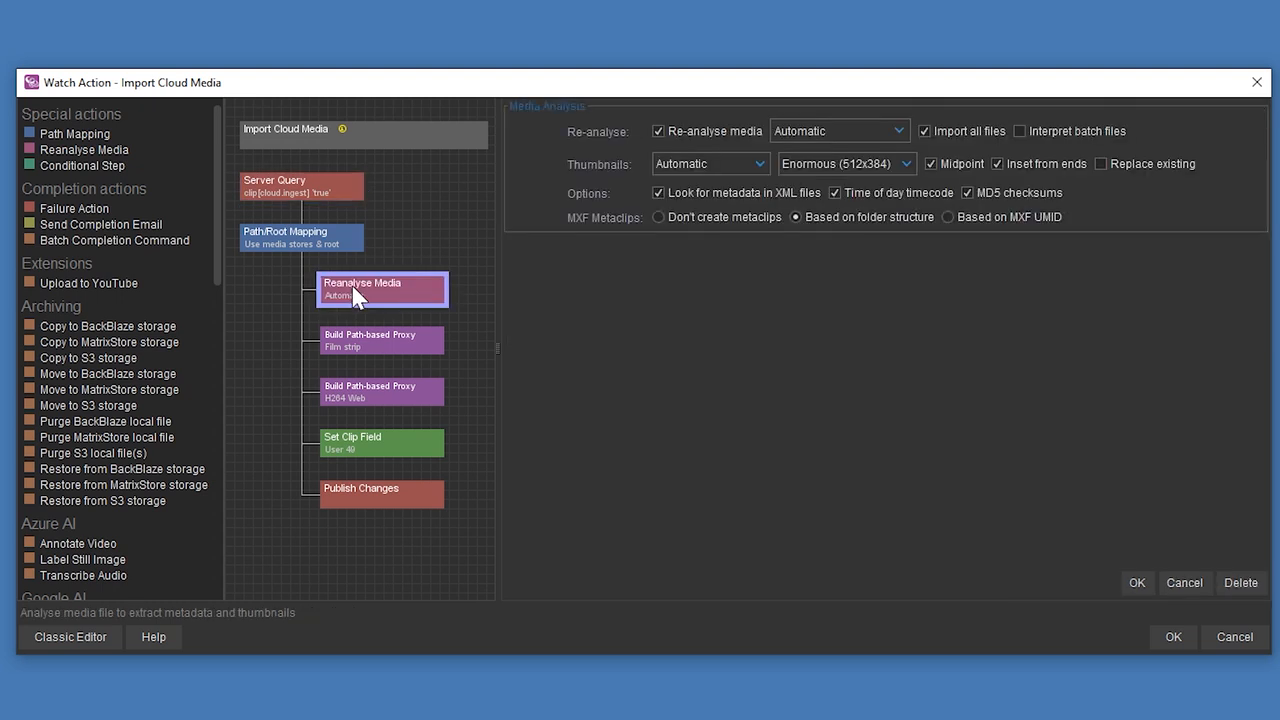
Examine the proxy root and format settings of the film strip and H264 Web proxy building steps.
click(391, 356)
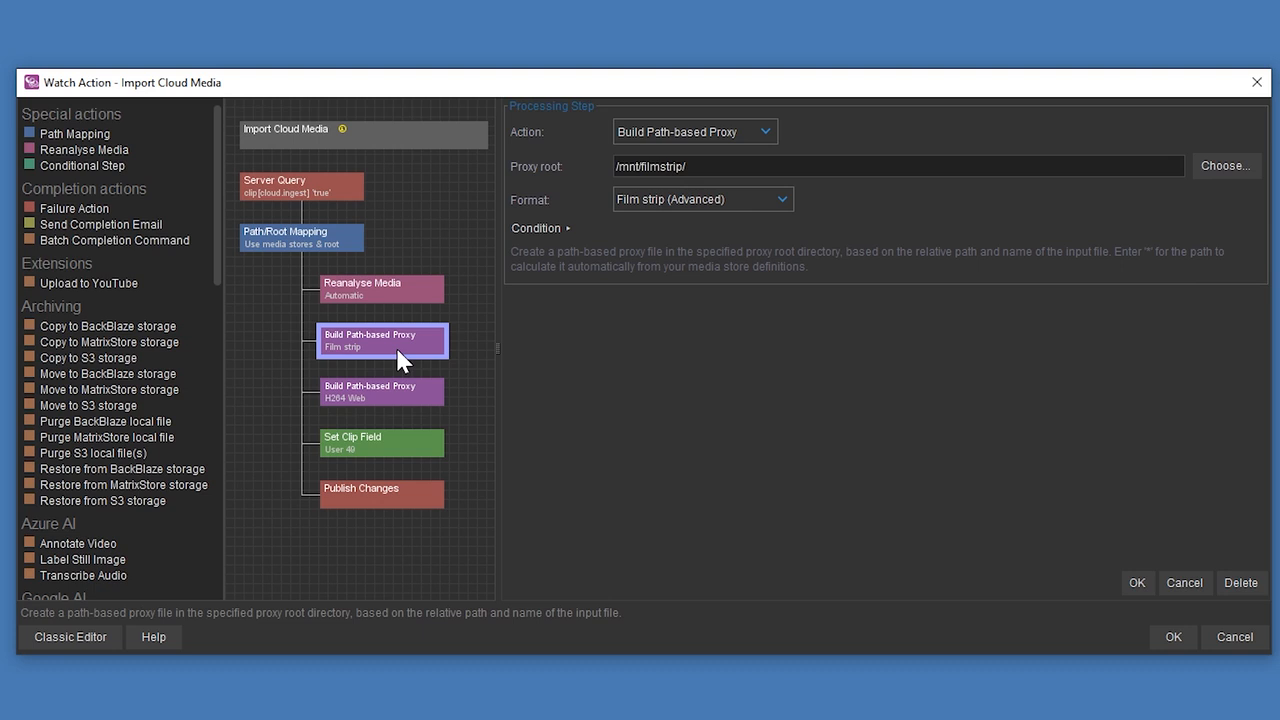
drag(692, 167, 506, 152)
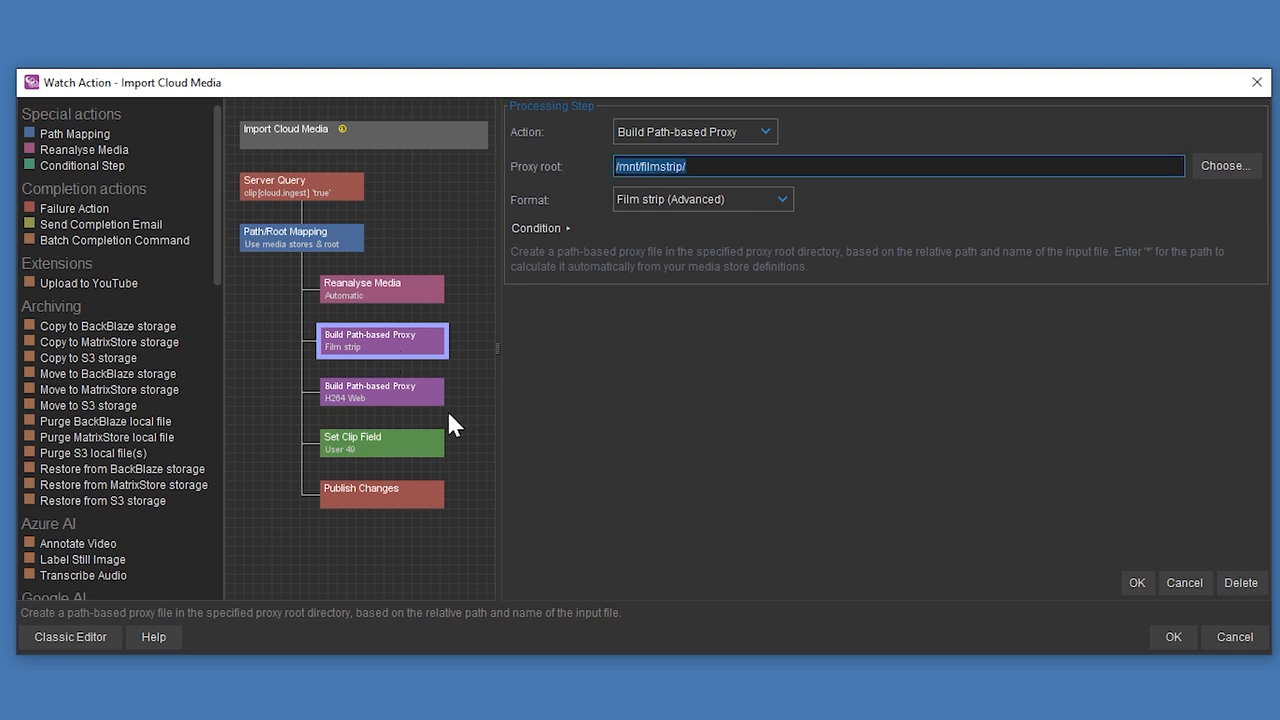
click(407, 399)
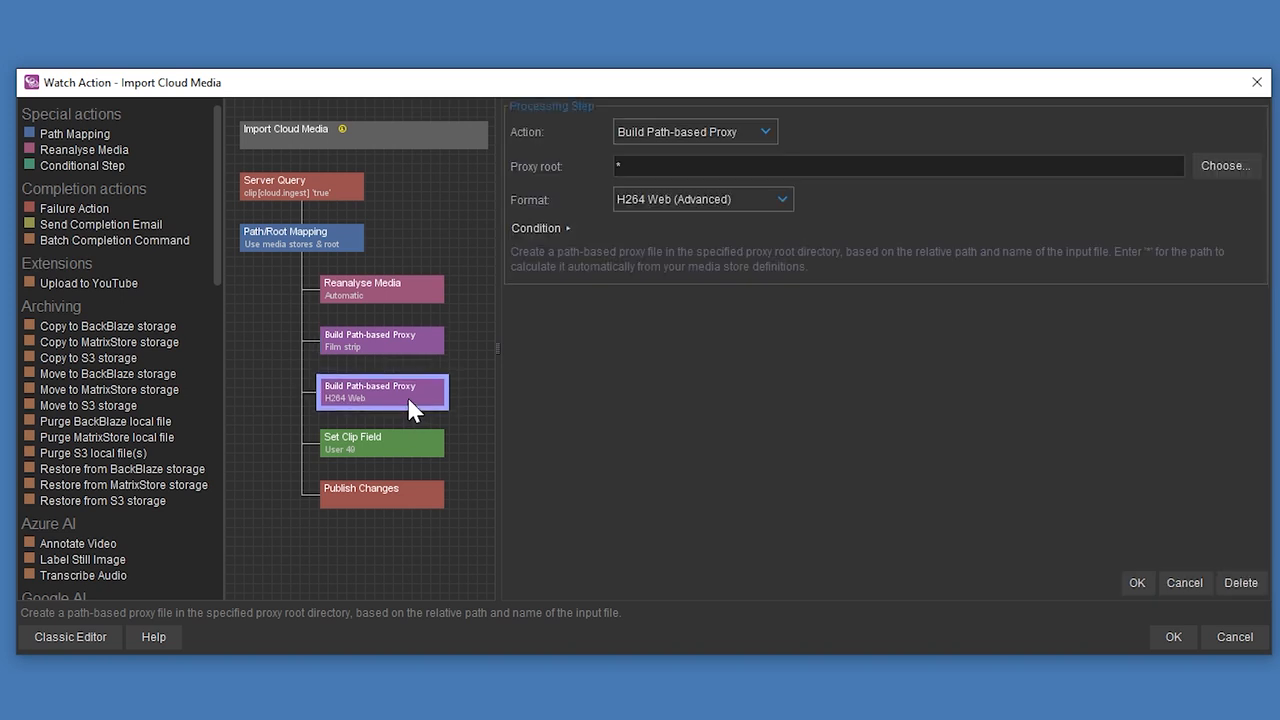
Check the H264 Web step's proxy root, switch to the CatDV web admin's Media Stores page, and open the S3 existing media remote volume.
drag(640, 167, 614, 167)
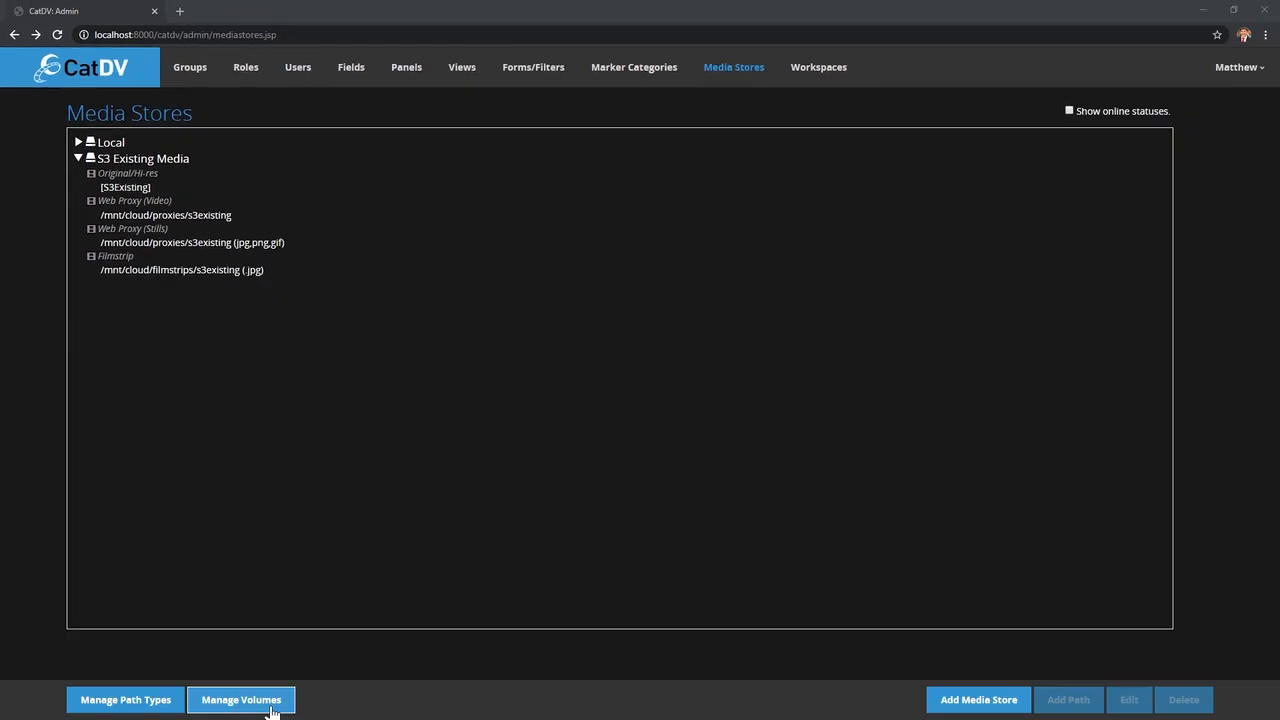
click(270, 703)
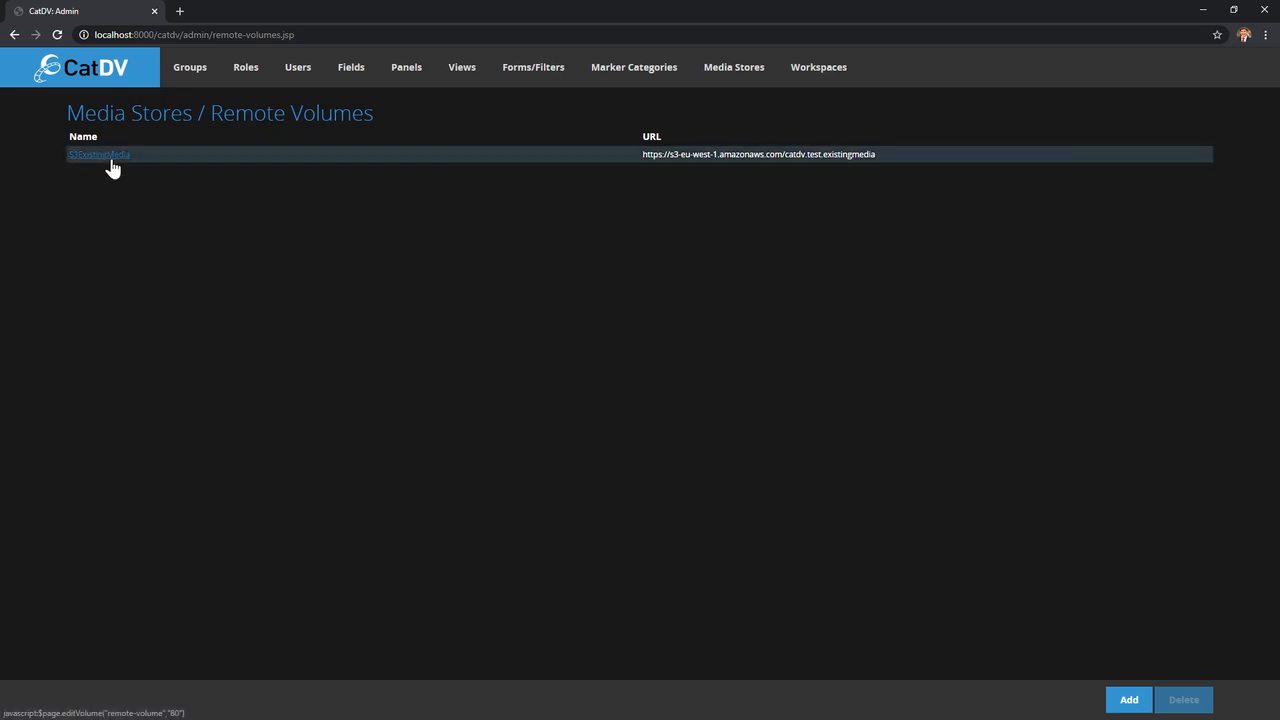
click(109, 163)
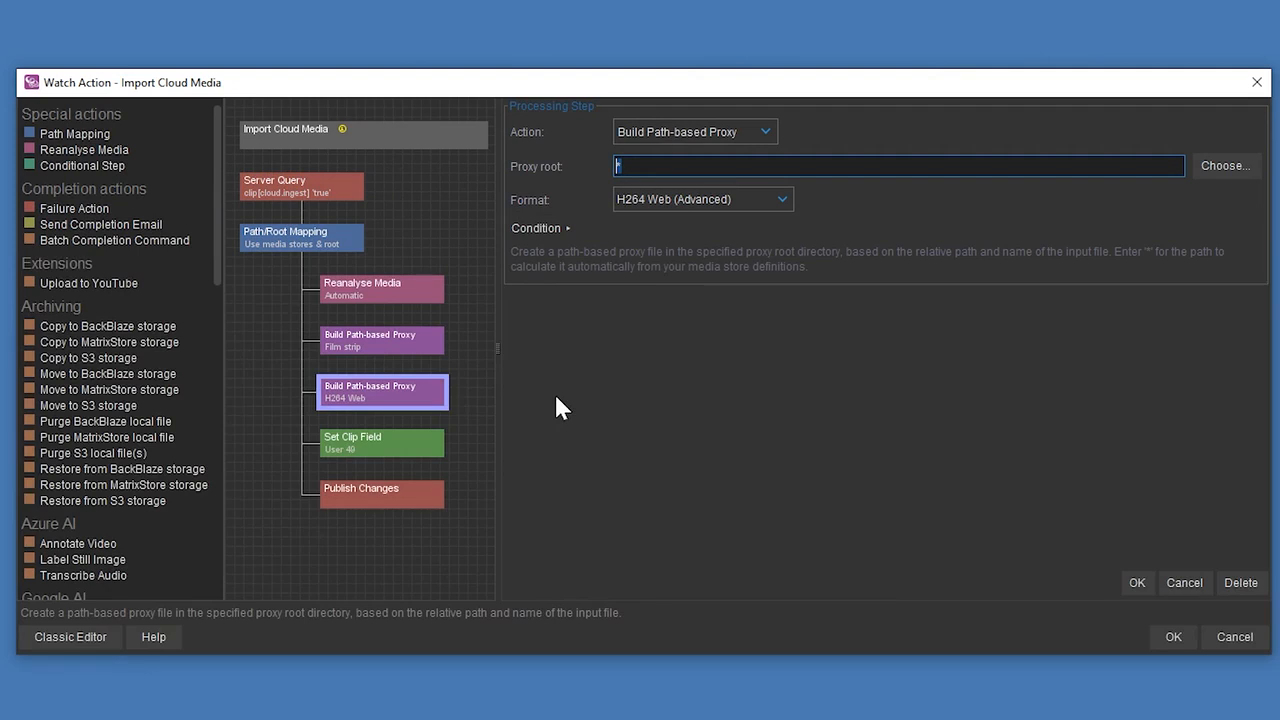
Review the User 49 clip field and Publish Changes steps of Import Cloud Media, and save the watch action, allowing automated remote file downloads.
click(397, 429)
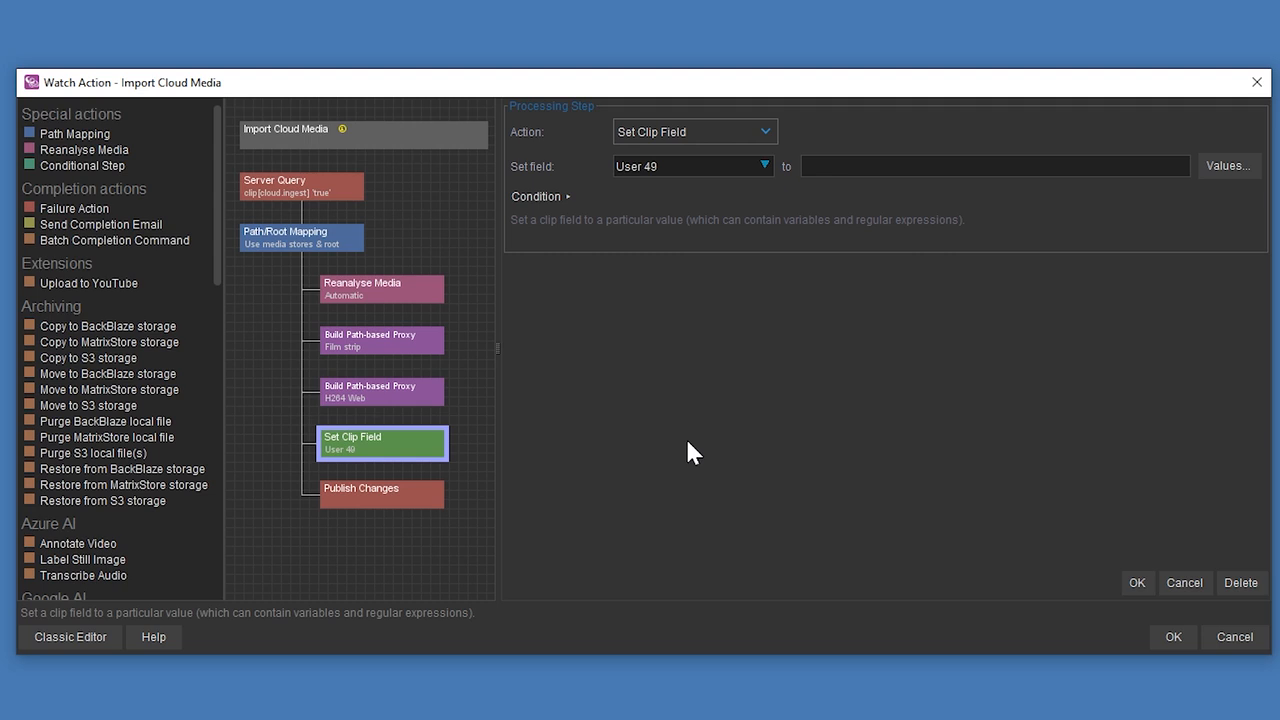
click(419, 506)
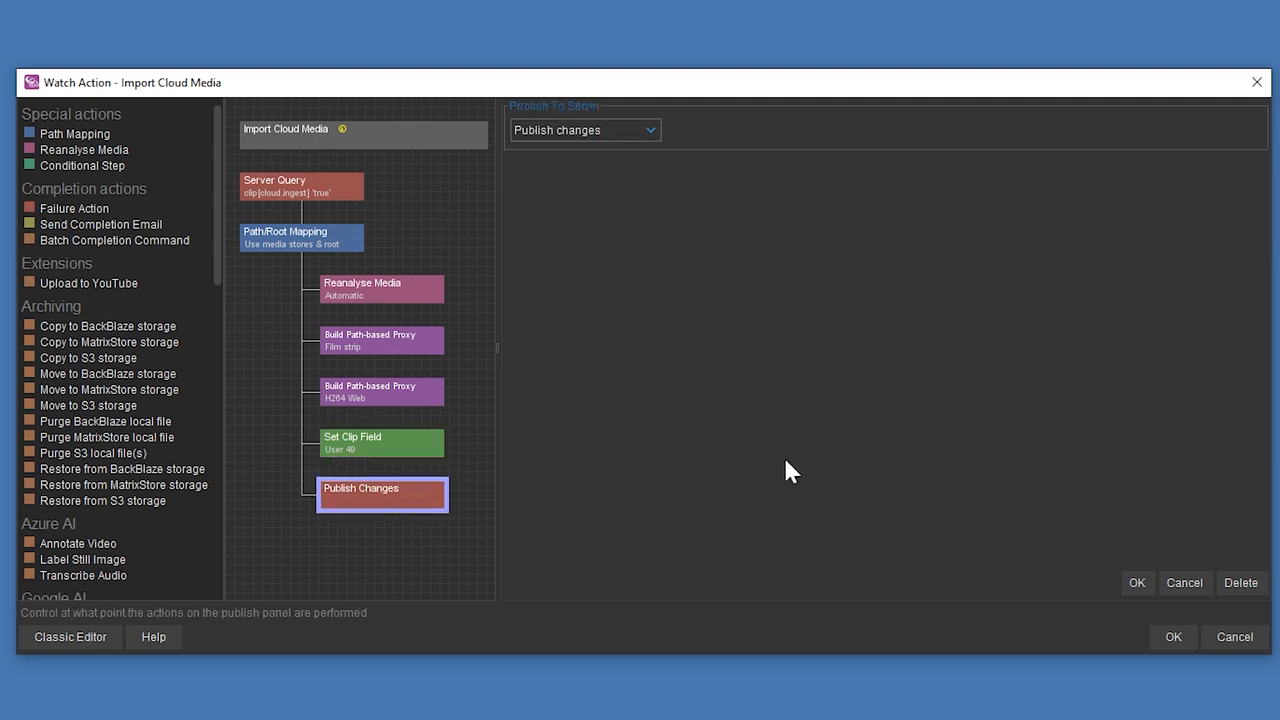
click(1176, 630)
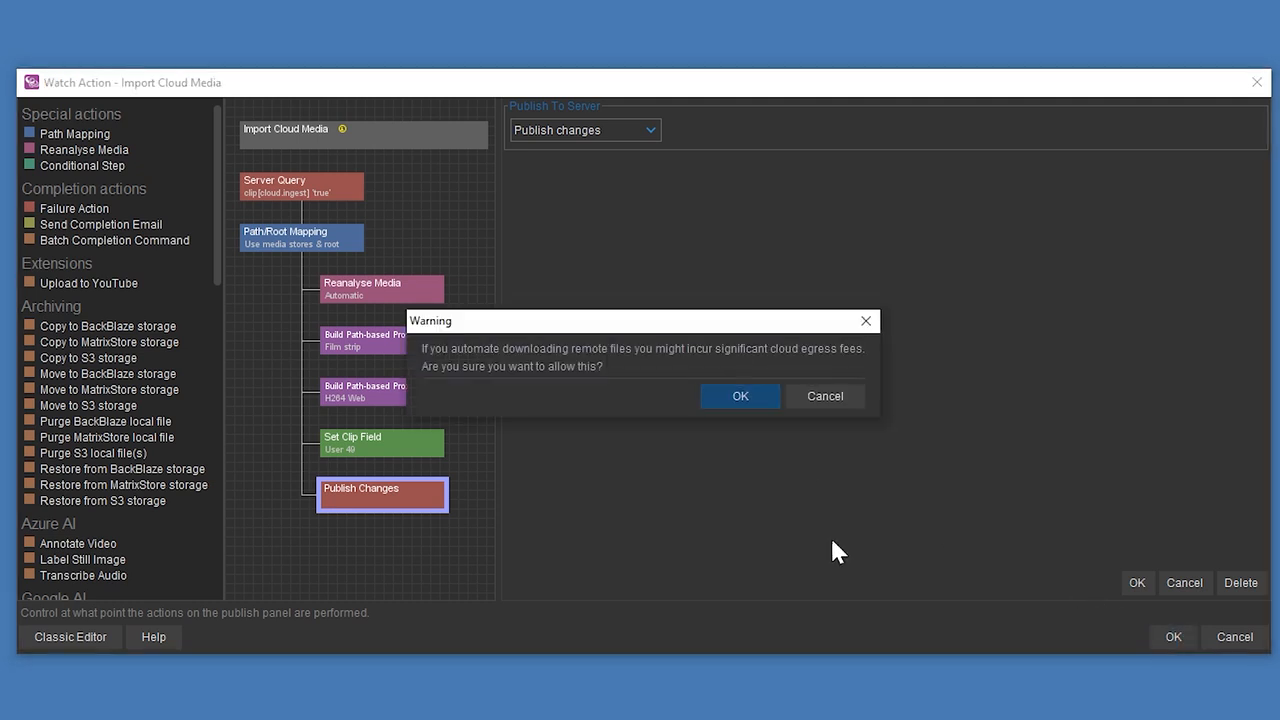
click(757, 396)
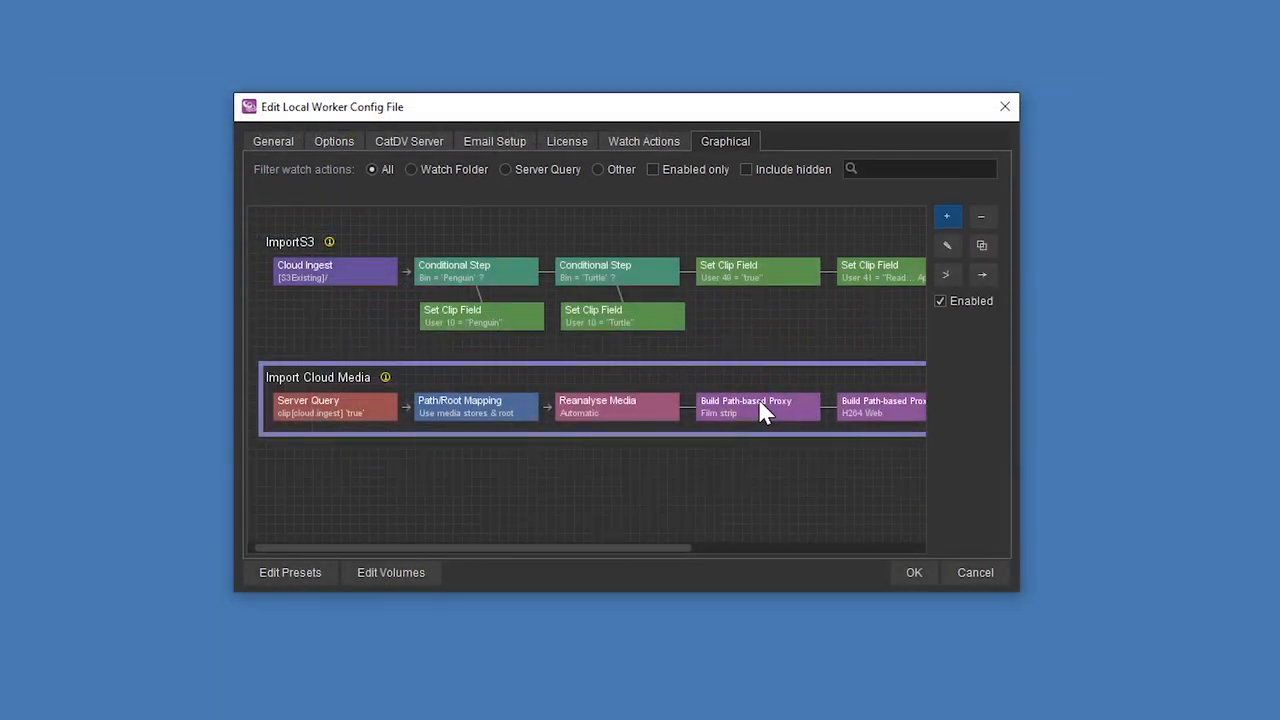